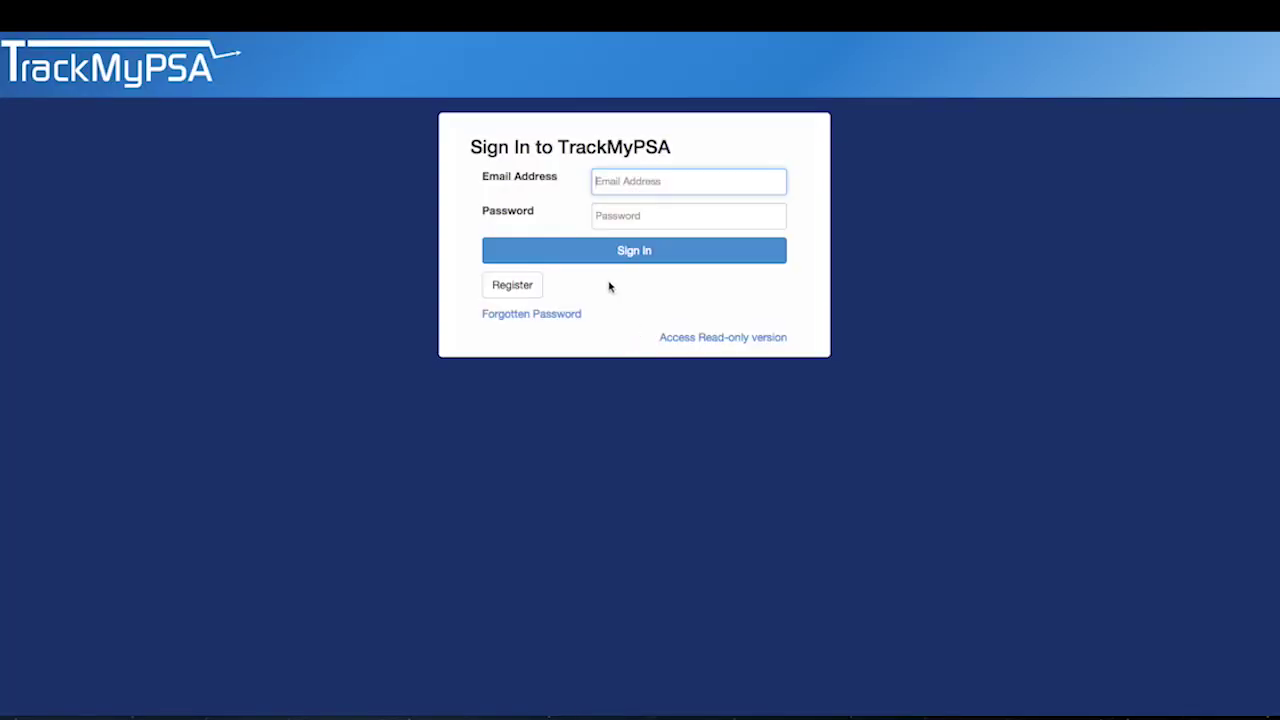
- Start a new account, entering the email address and the password in both password fields
{"action": "left_click", "coordinate": [516, 287]}
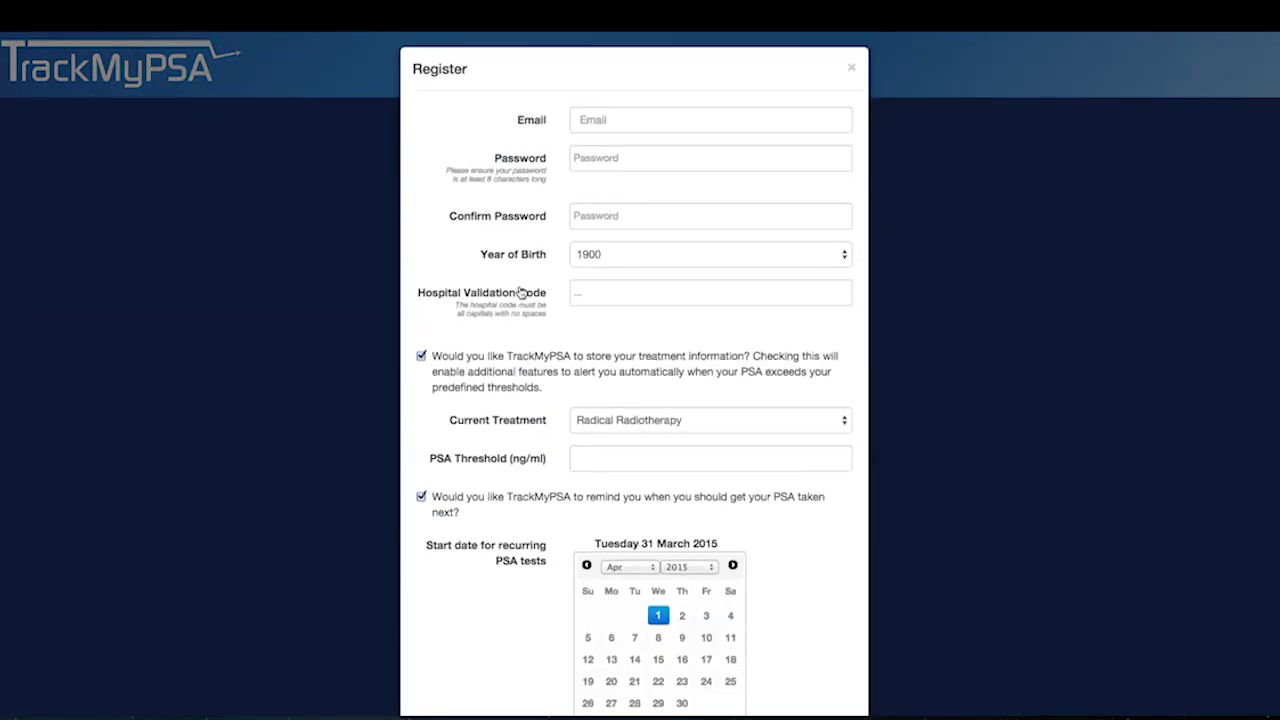
{"action": "left_click", "coordinate": [580, 119]}
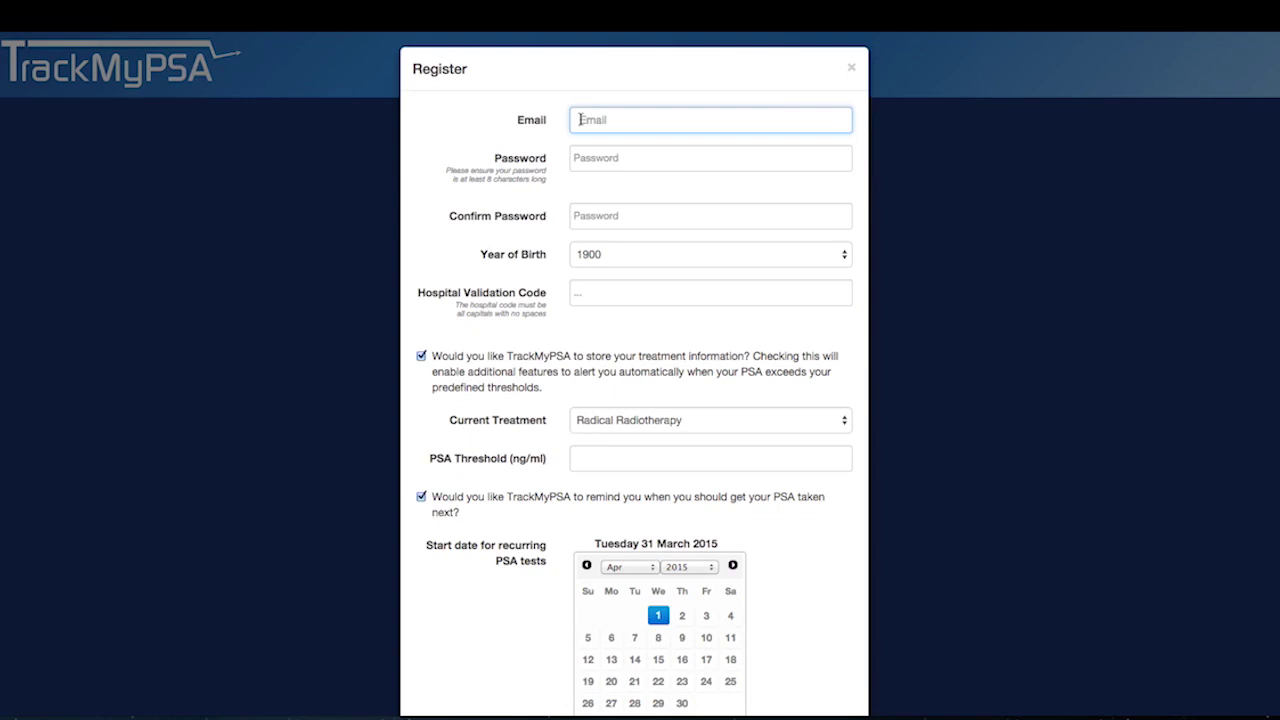
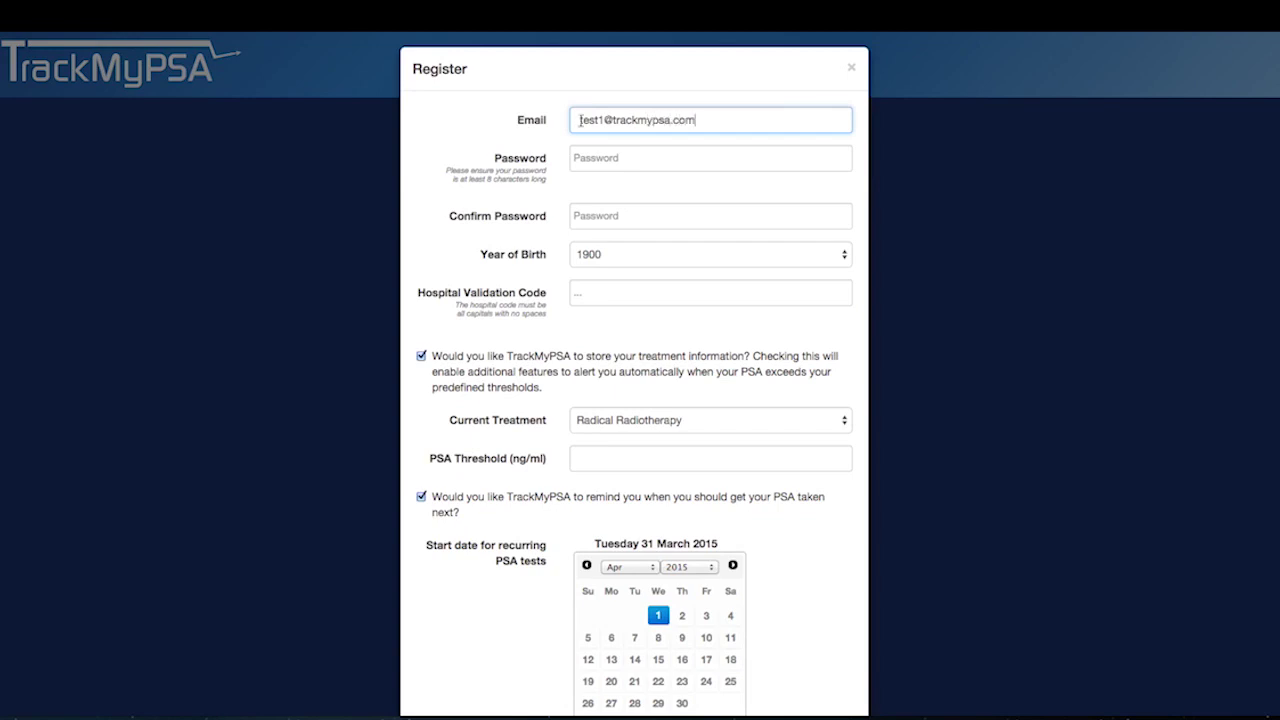
{"action": "left_click", "coordinate": [572, 156]}
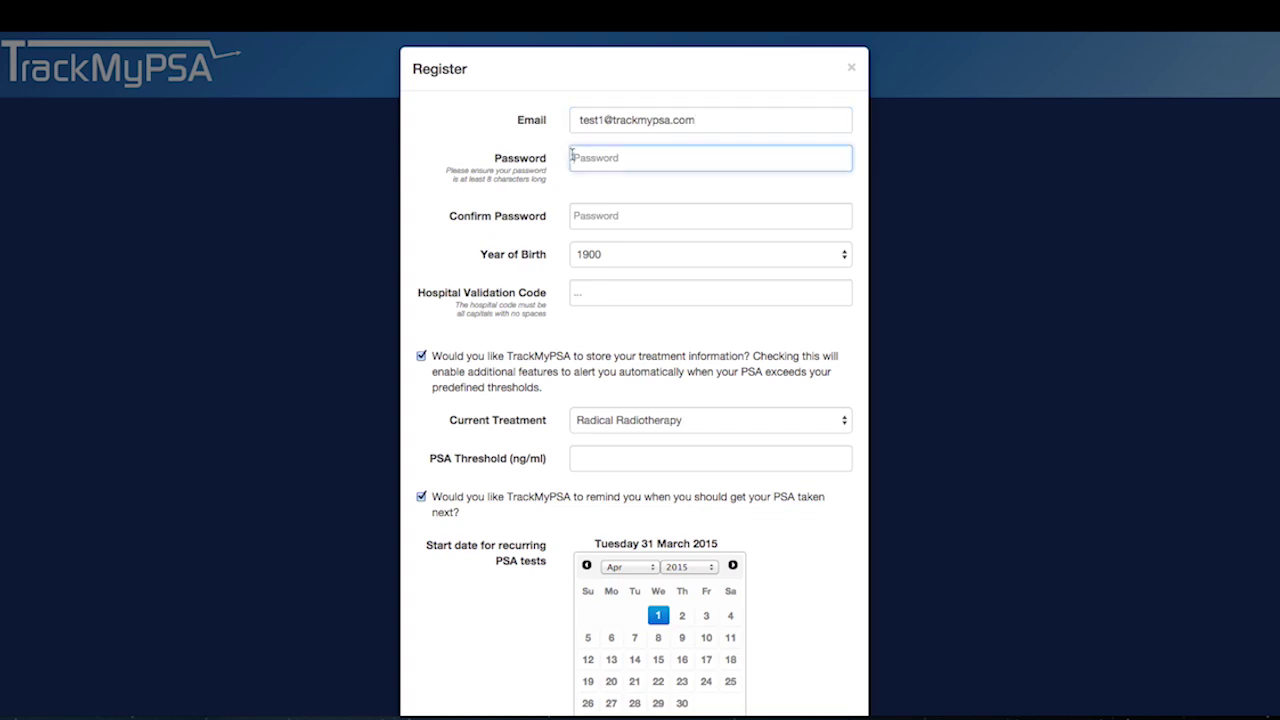
{"action": "type", "text": "passwo"}
{"action": "left_click", "coordinate": [574, 215]}
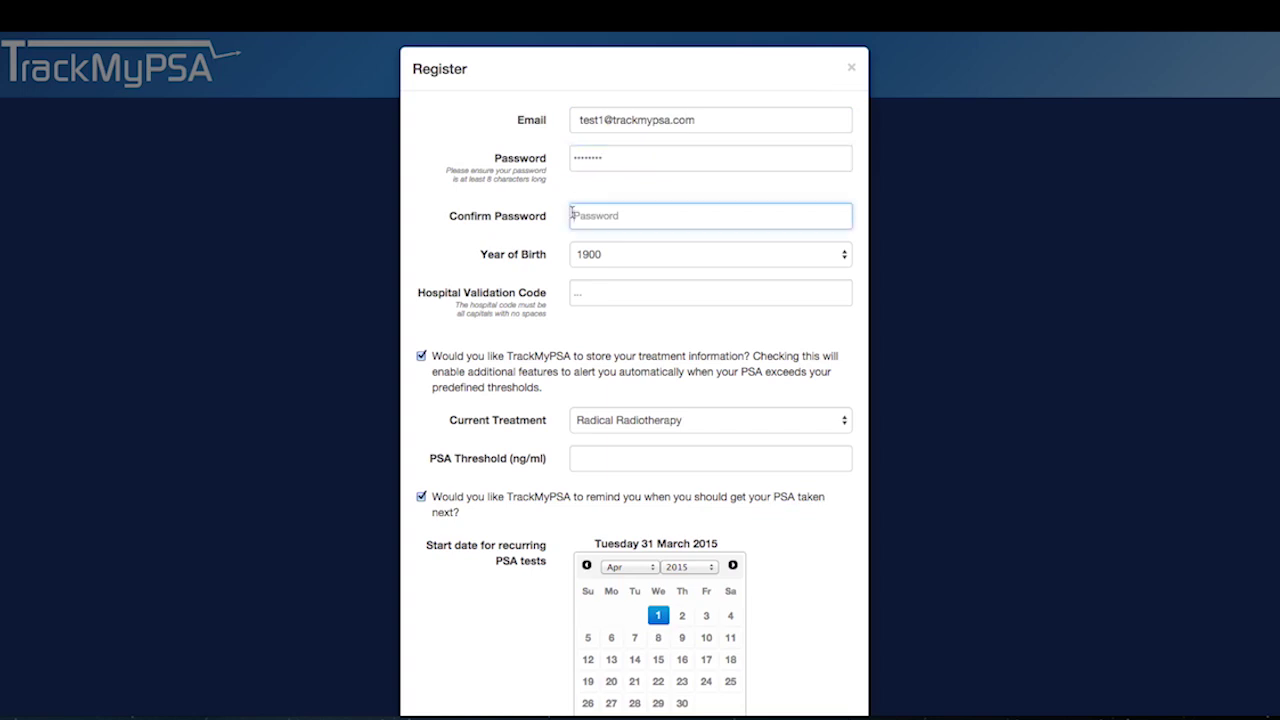
{"action": "type", "text": "passw"}
- Set the year of birth to 1945
{"action": "left_click", "coordinate": [604, 255]}
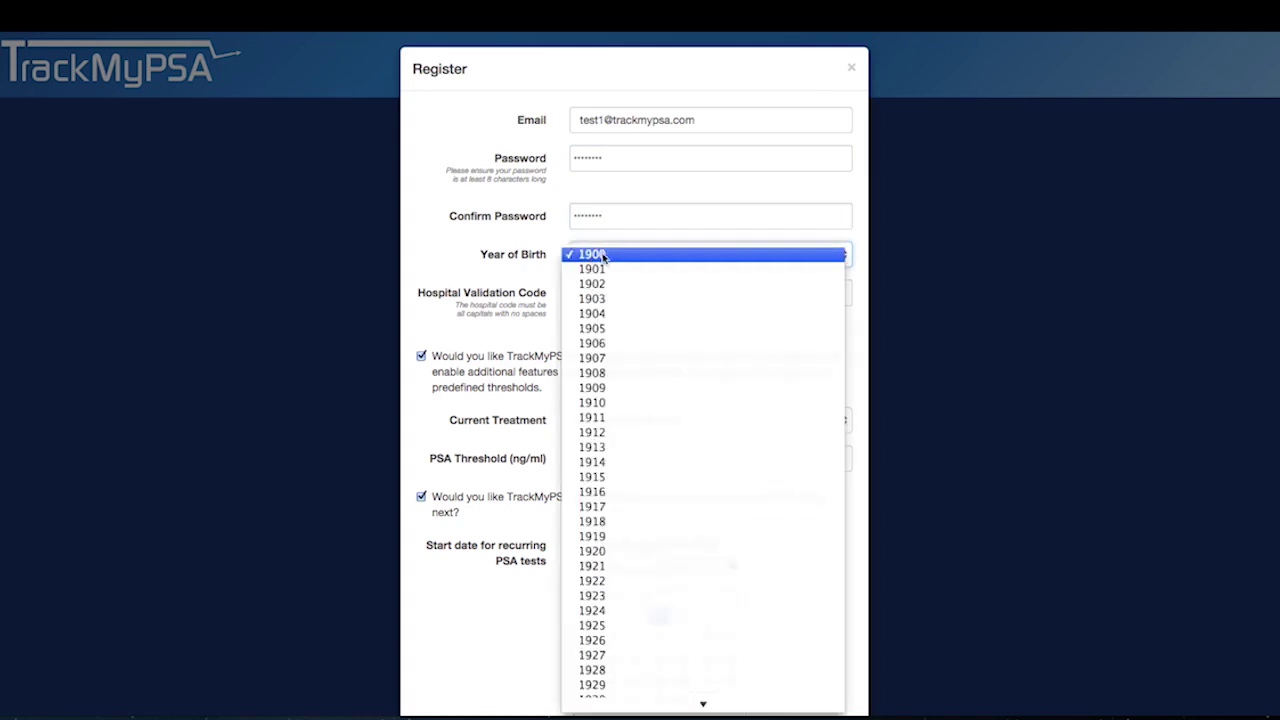
{"action": "scroll", "coordinate": [614, 563], "scroll_direction": "down", "scroll_amount": 3}
{"action": "scroll", "coordinate": [614, 563], "scroll_direction": "down", "scroll_amount": 5}
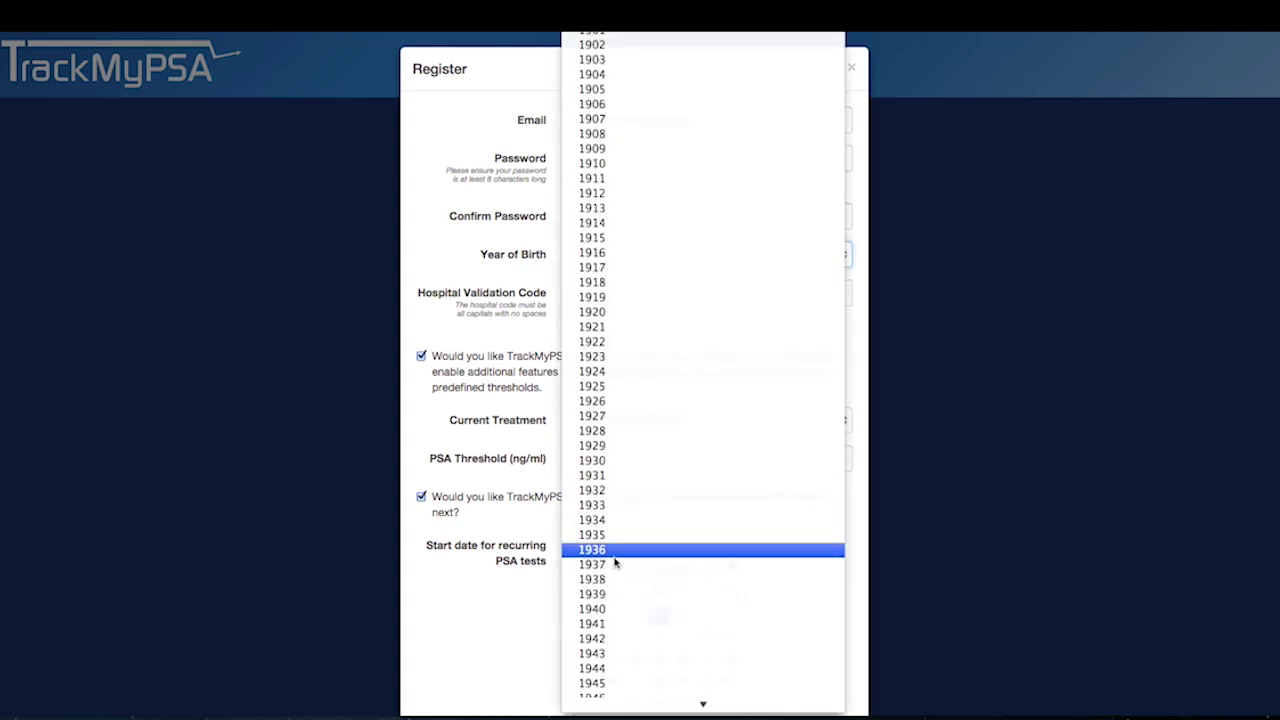
{"action": "scroll", "coordinate": [605, 563], "scroll_direction": "down", "scroll_amount": 1}
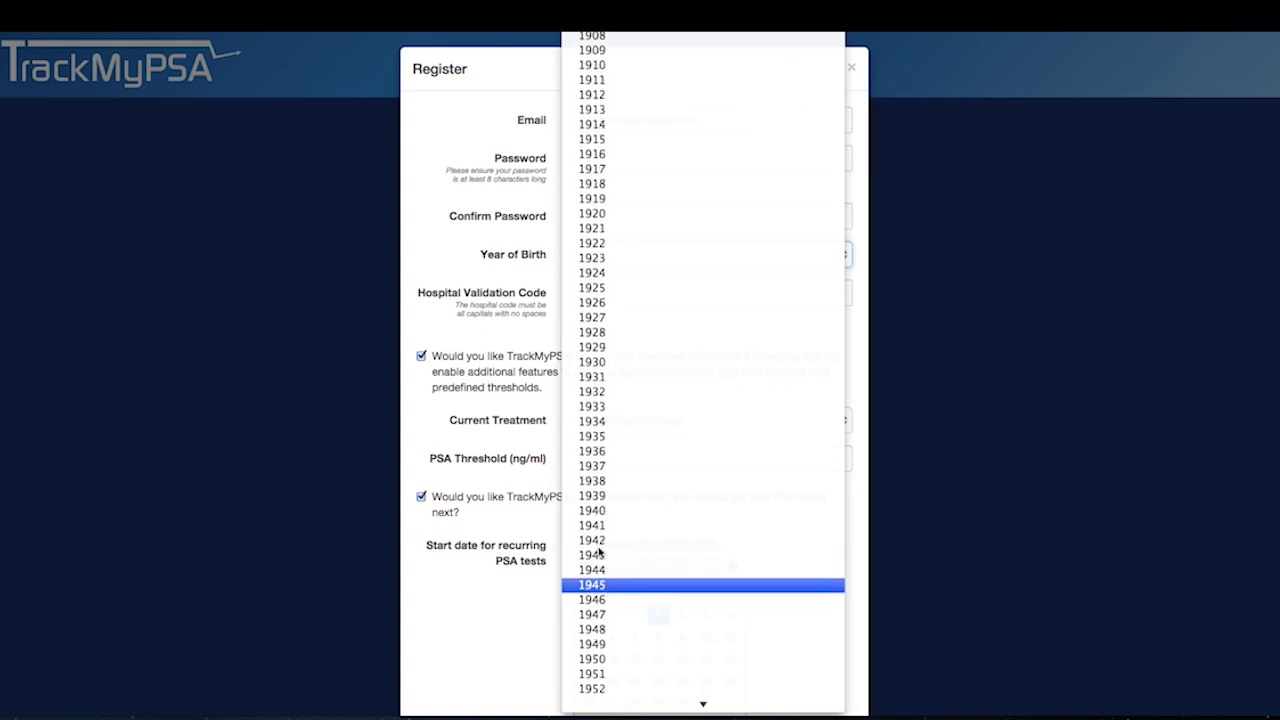
{"action": "left_click", "coordinate": [600, 585]}
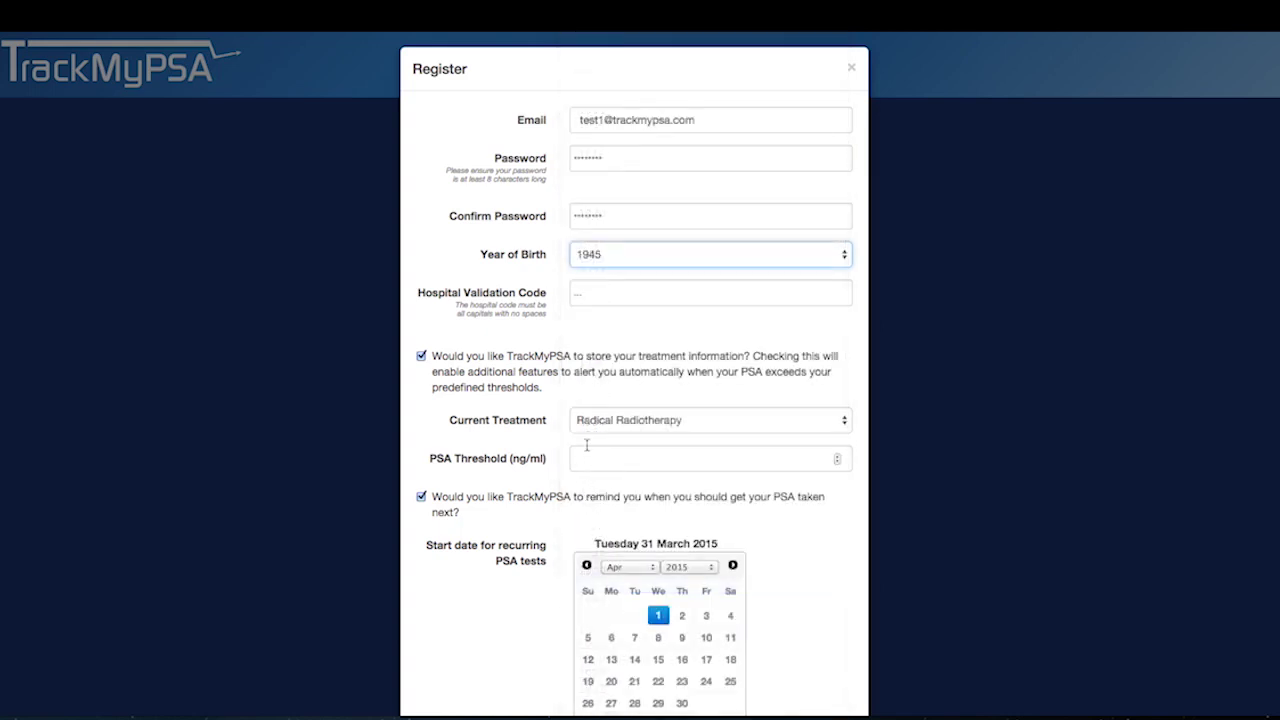
- Enter the hospital validation code, keep Radical Radiotherapy as current treatment, and set PSA threshold 10 ng/ml
{"action": "left_click", "coordinate": [578, 290]}
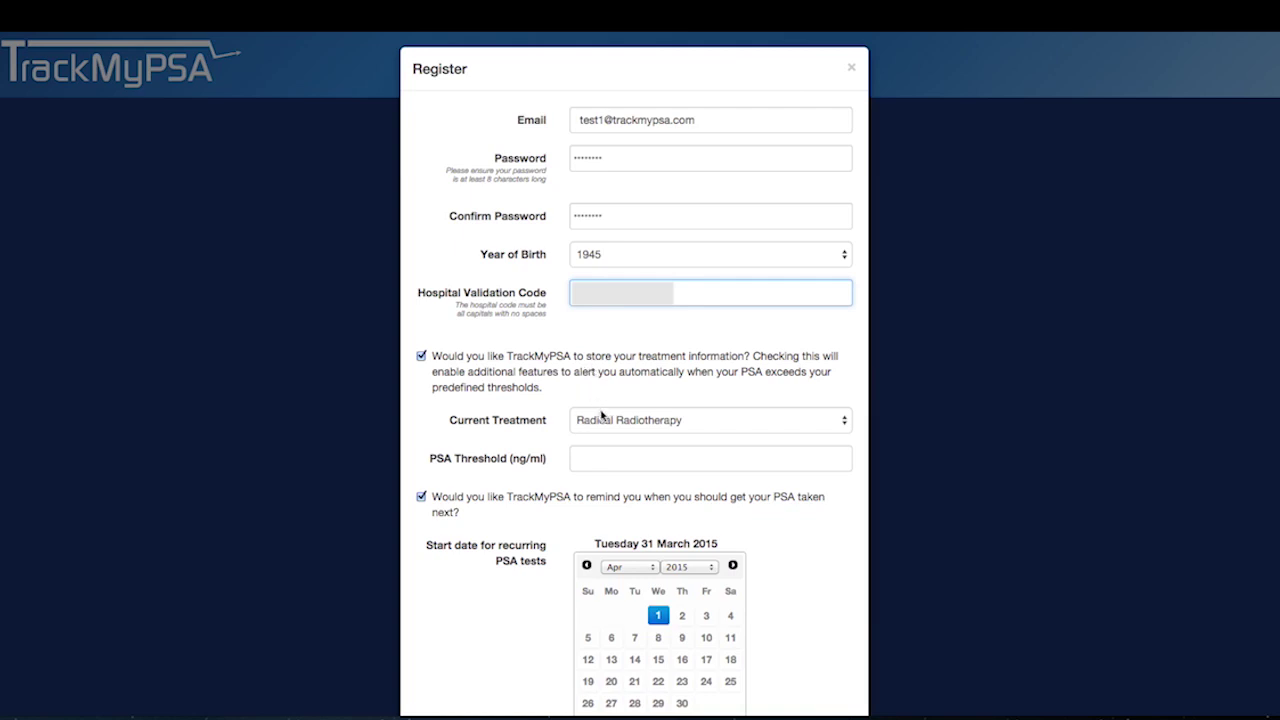
{"action": "left_click", "coordinate": [841, 421]}
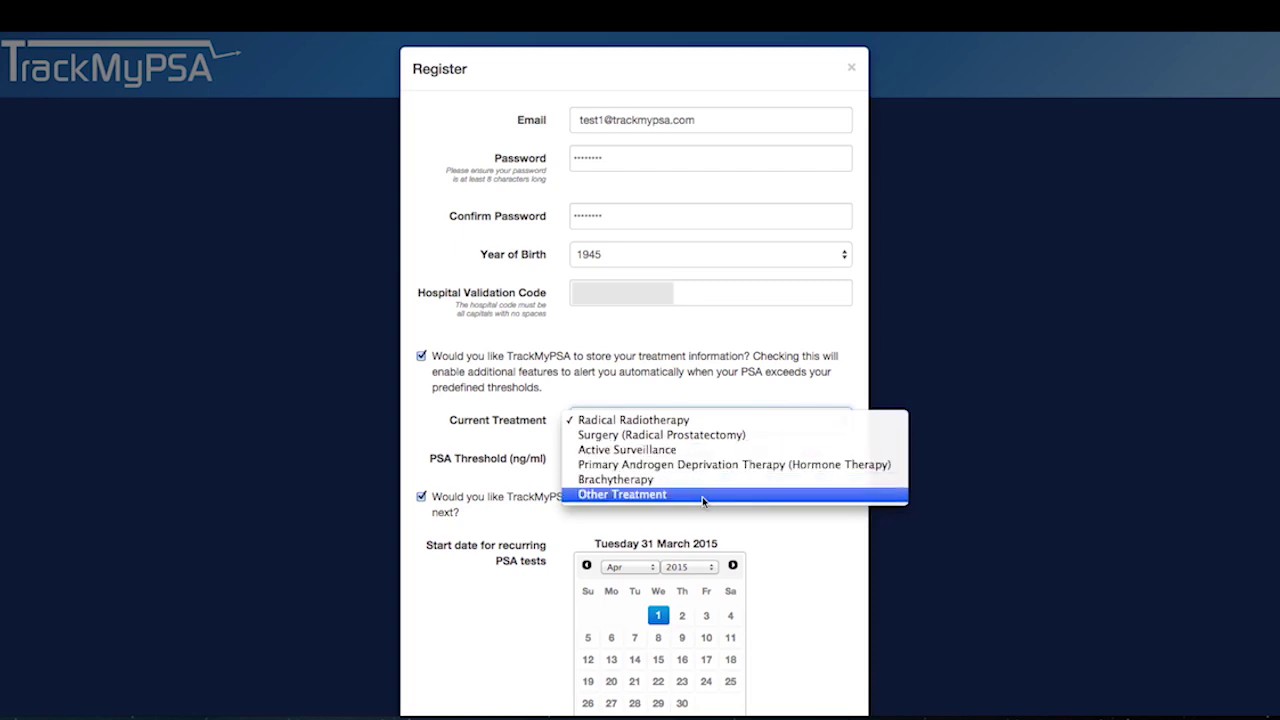
{"action": "left_click", "coordinate": [790, 520]}
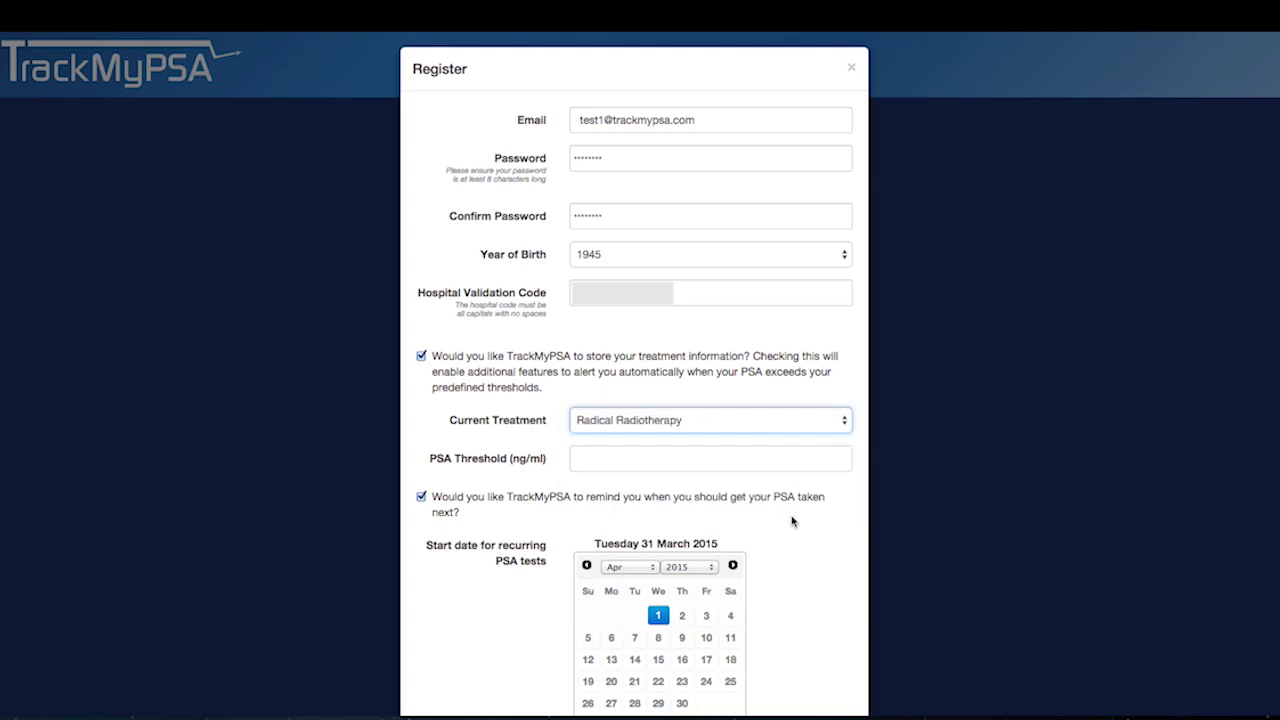
{"action": "left_click", "coordinate": [589, 460]}
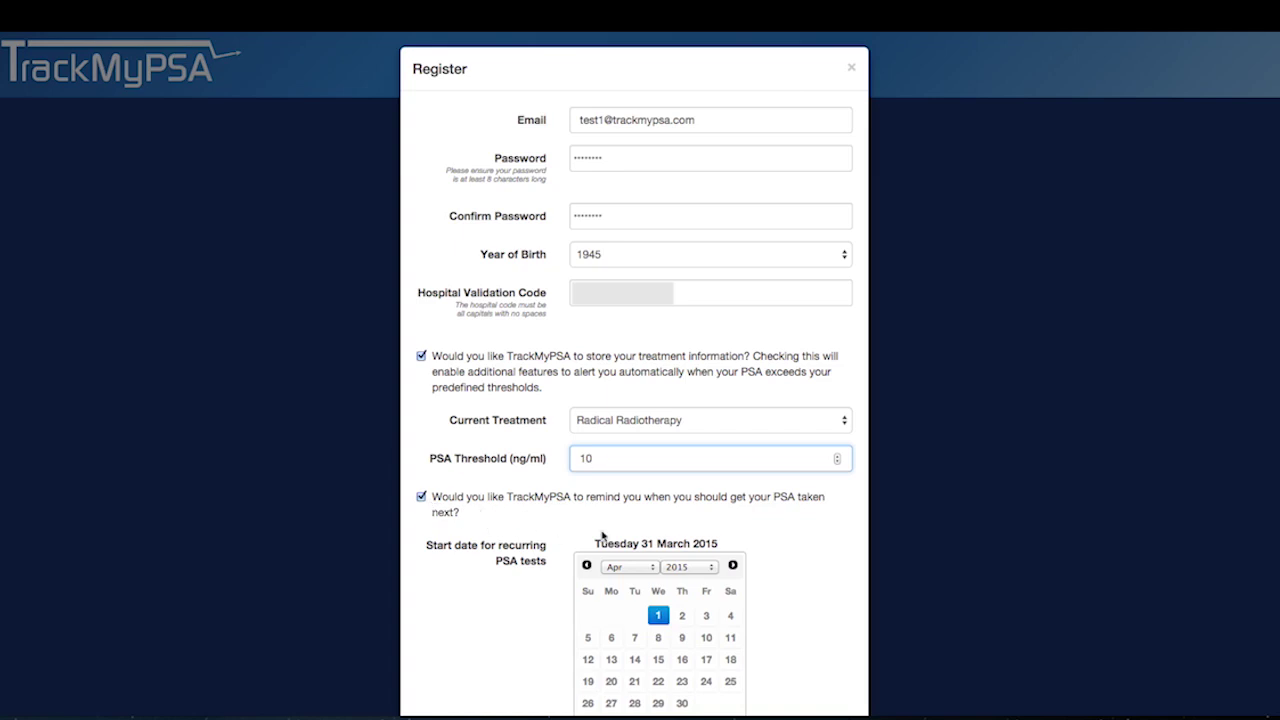
- Start PSA test reminders on 22 April 2015, repeating every 3 months
{"action": "scroll", "coordinate": [758, 566], "scroll_direction": "down", "scroll_amount": 3}
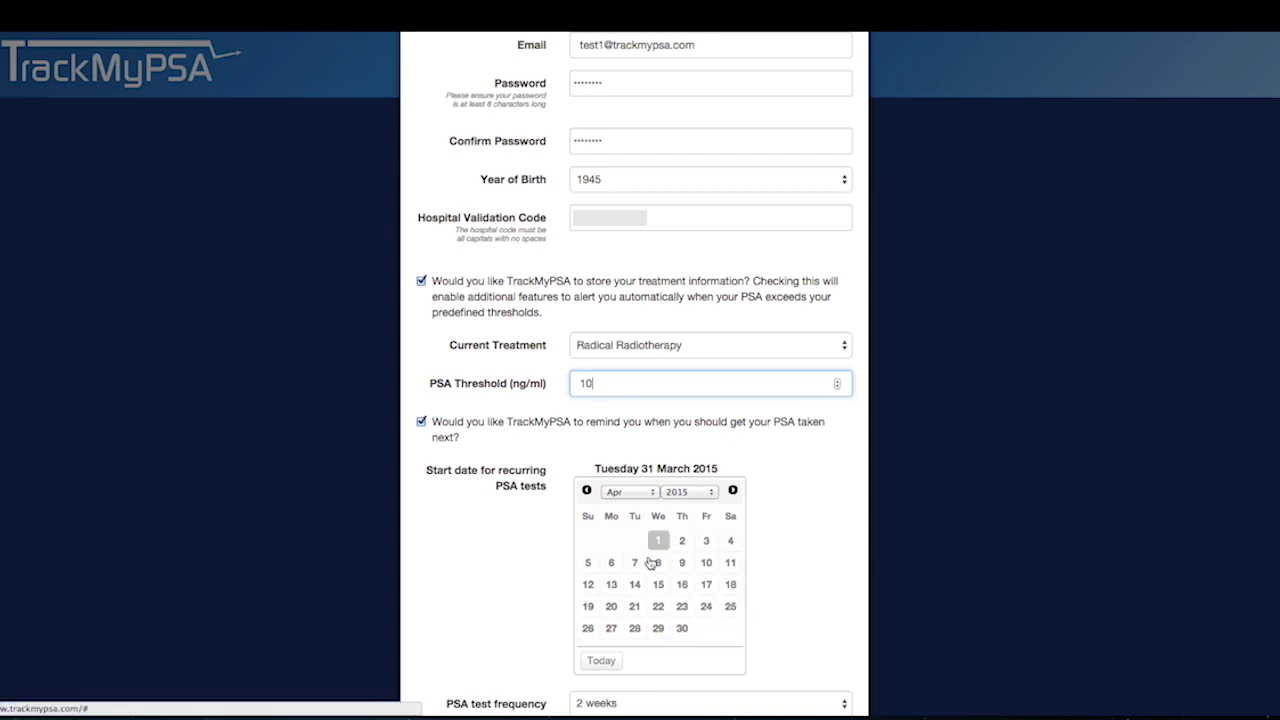
{"action": "left_click", "coordinate": [654, 606]}
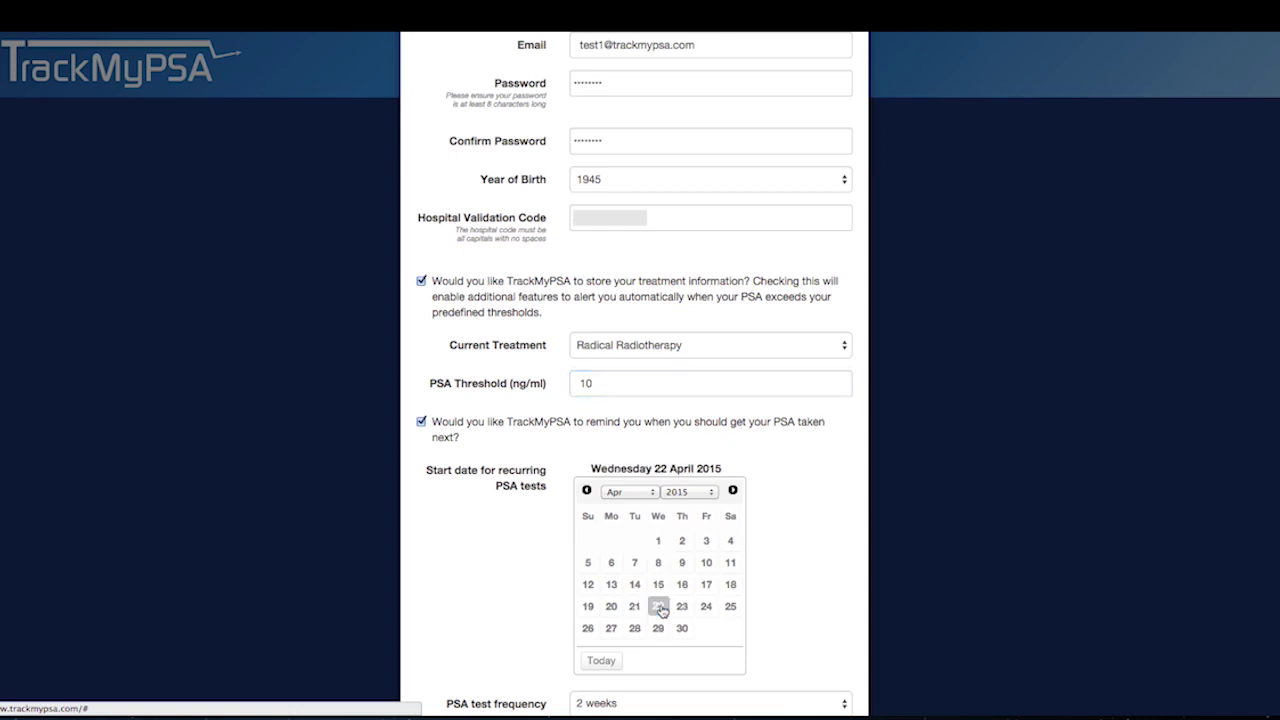
{"action": "scroll", "coordinate": [766, 603], "scroll_direction": "down", "scroll_amount": 3}
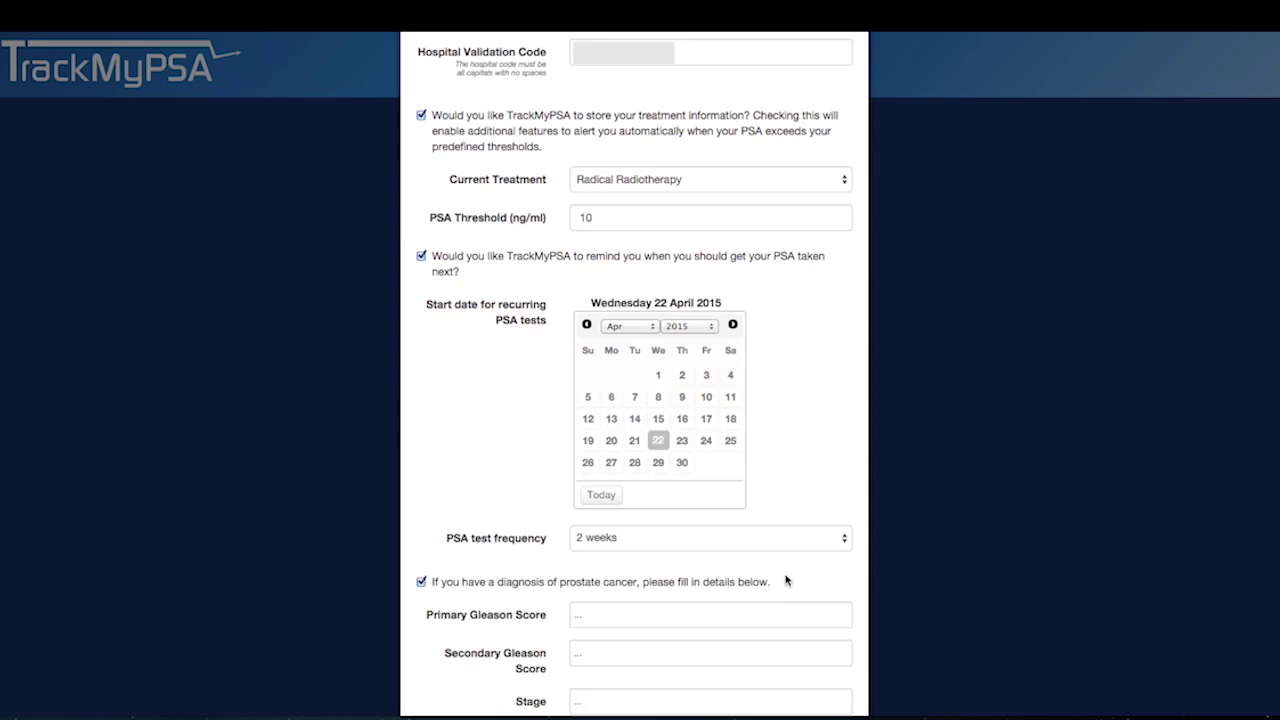
{"action": "left_click", "coordinate": [843, 544]}
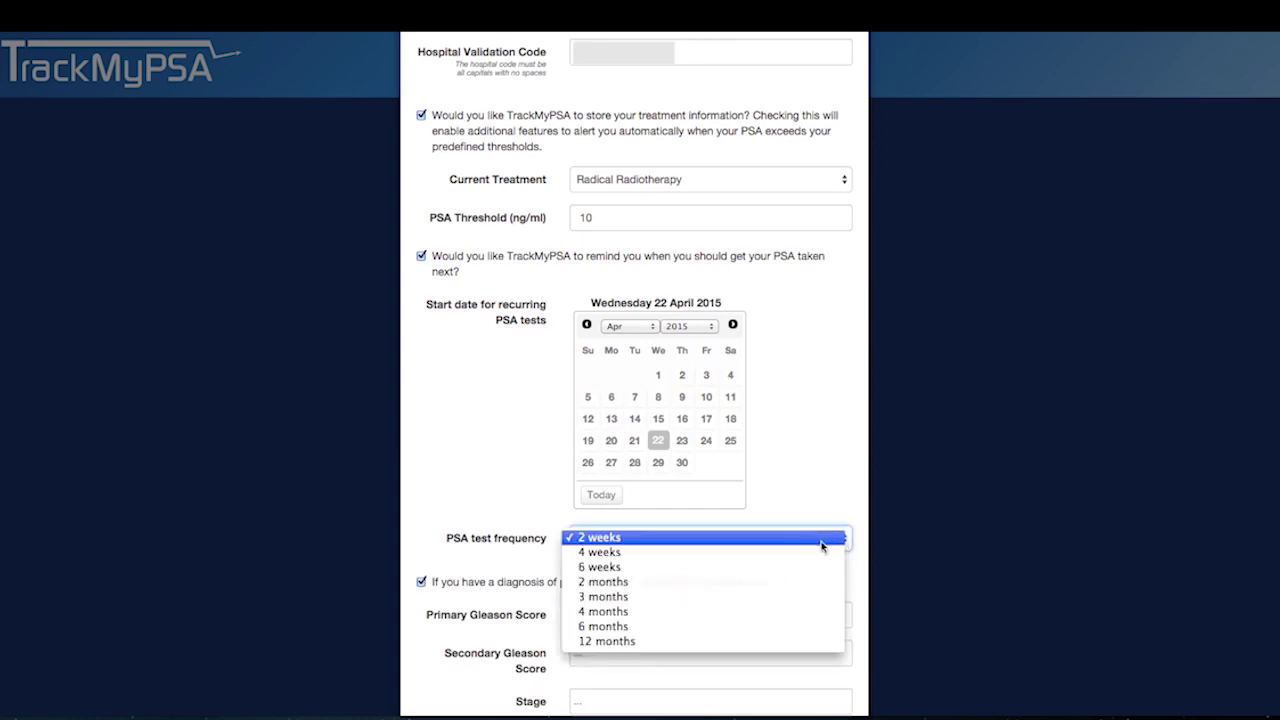
{"action": "left_click", "coordinate": [643, 597]}
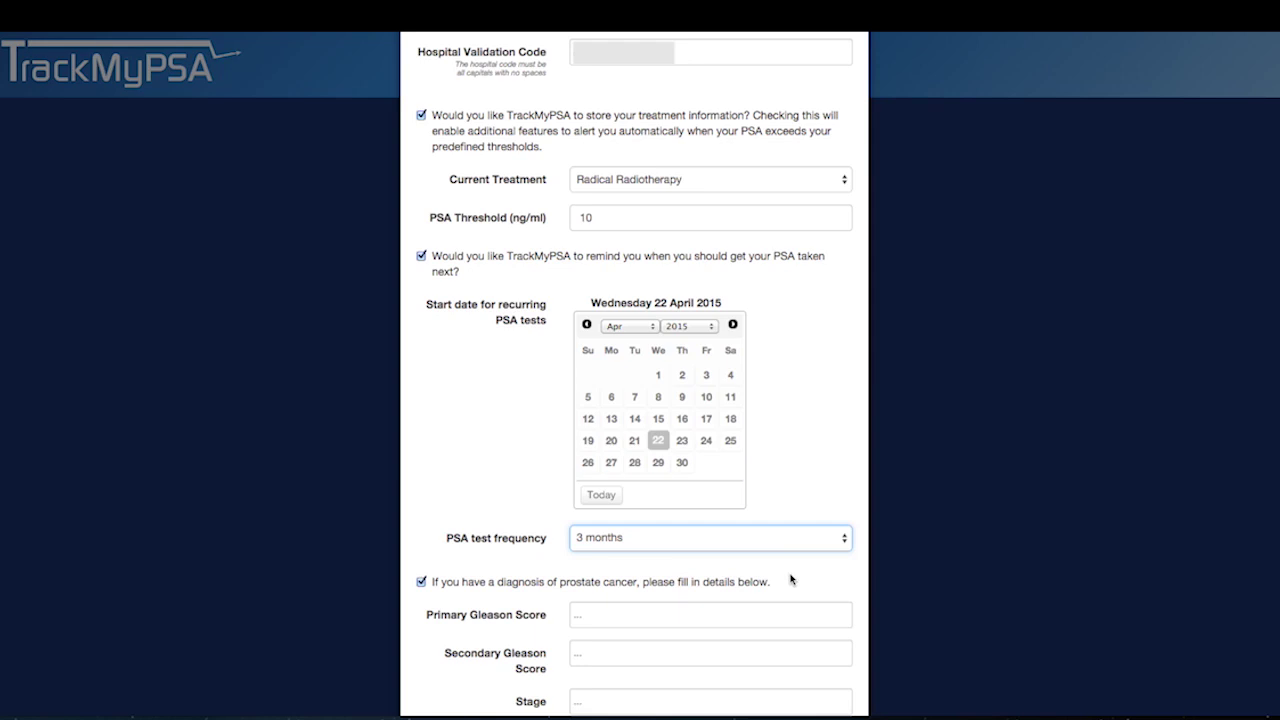
- Enter Gleason scores 4 and 3, stage T2a, and other information 'Diagnosed in May 2012'
{"action": "scroll", "coordinate": [794, 582], "scroll_direction": "down", "scroll_amount": 5}
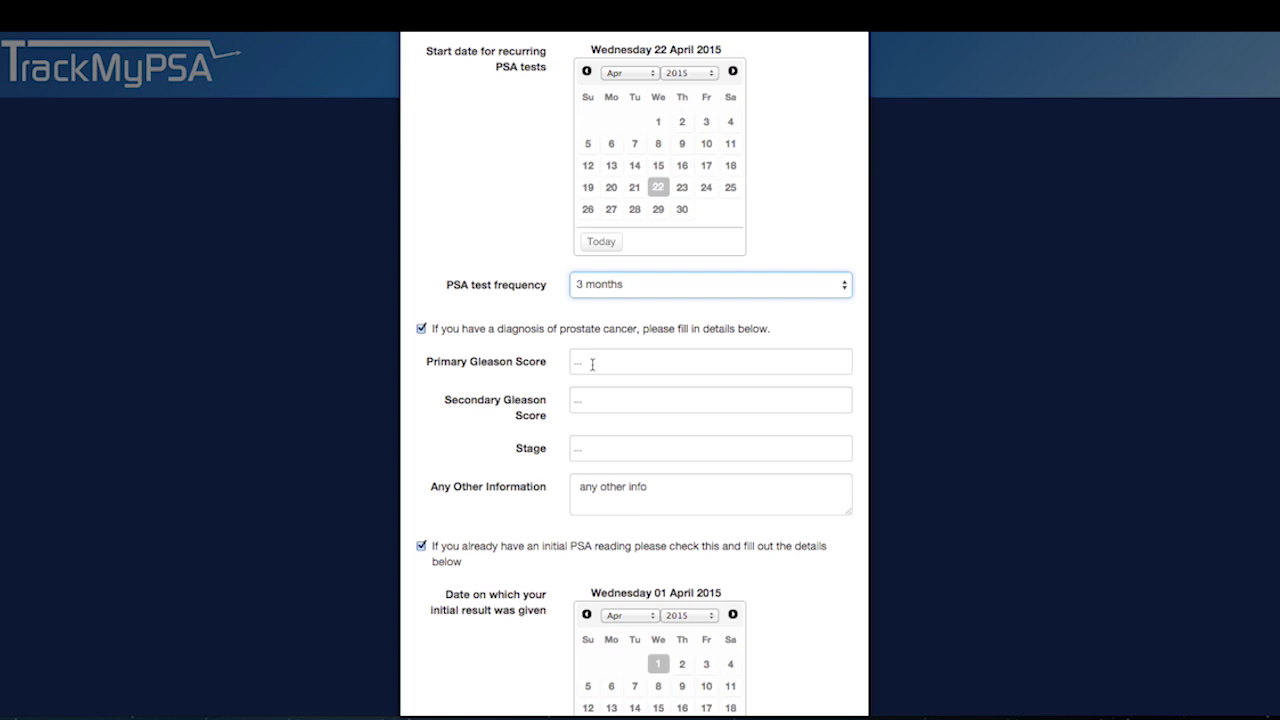
{"action": "left_click", "coordinate": [586, 363]}
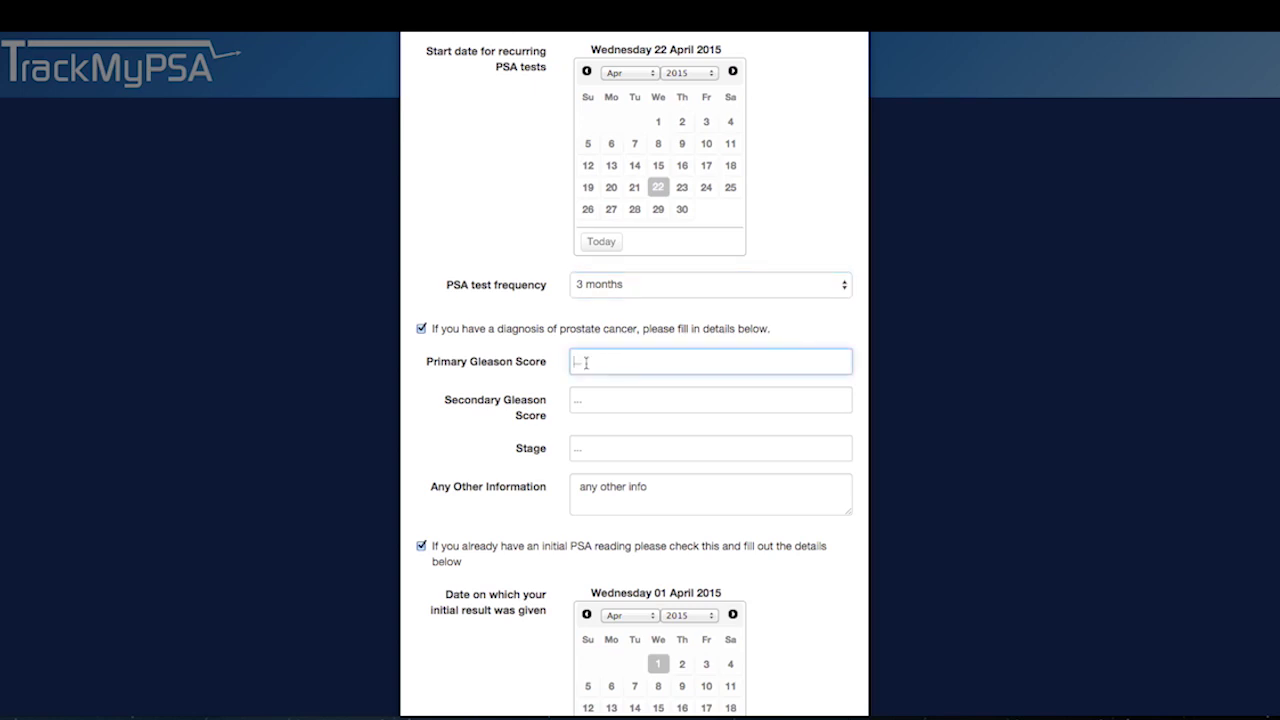
{"action": "type", "text": "4"}
{"action": "left_click", "coordinate": [584, 398]}
{"action": "type", "text": "3"}
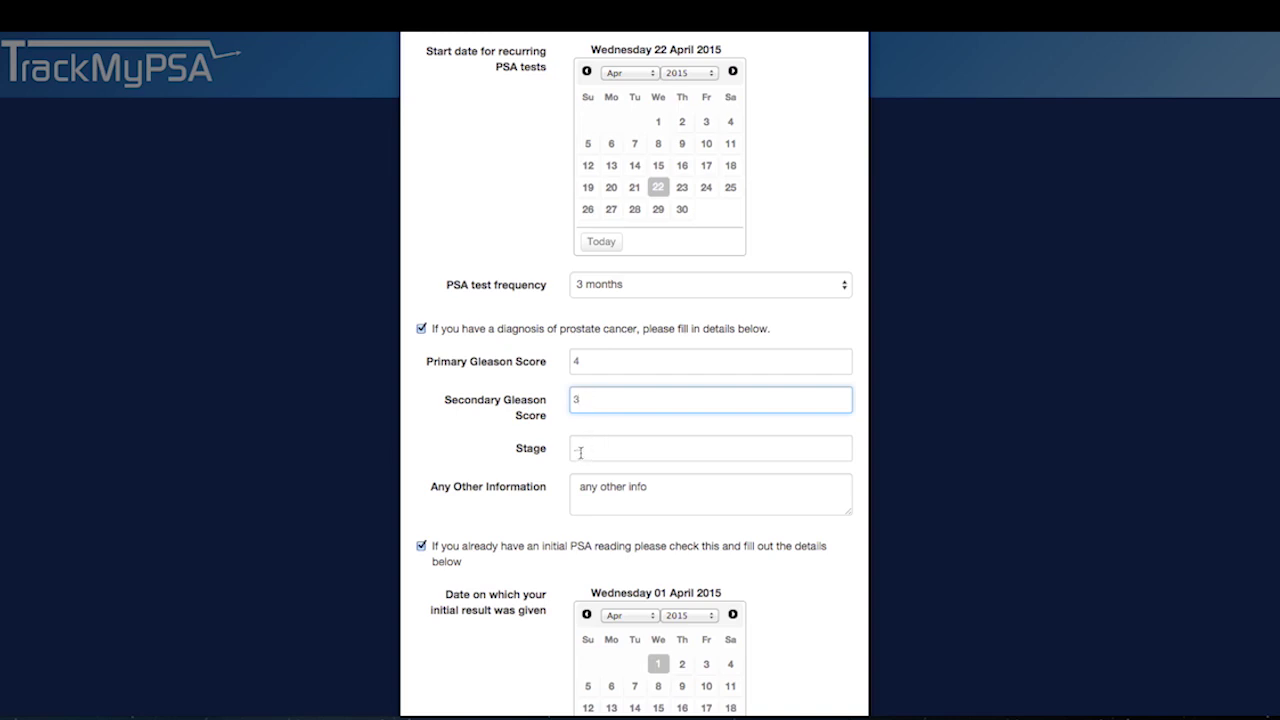
{"action": "left_click", "coordinate": [579, 452]}
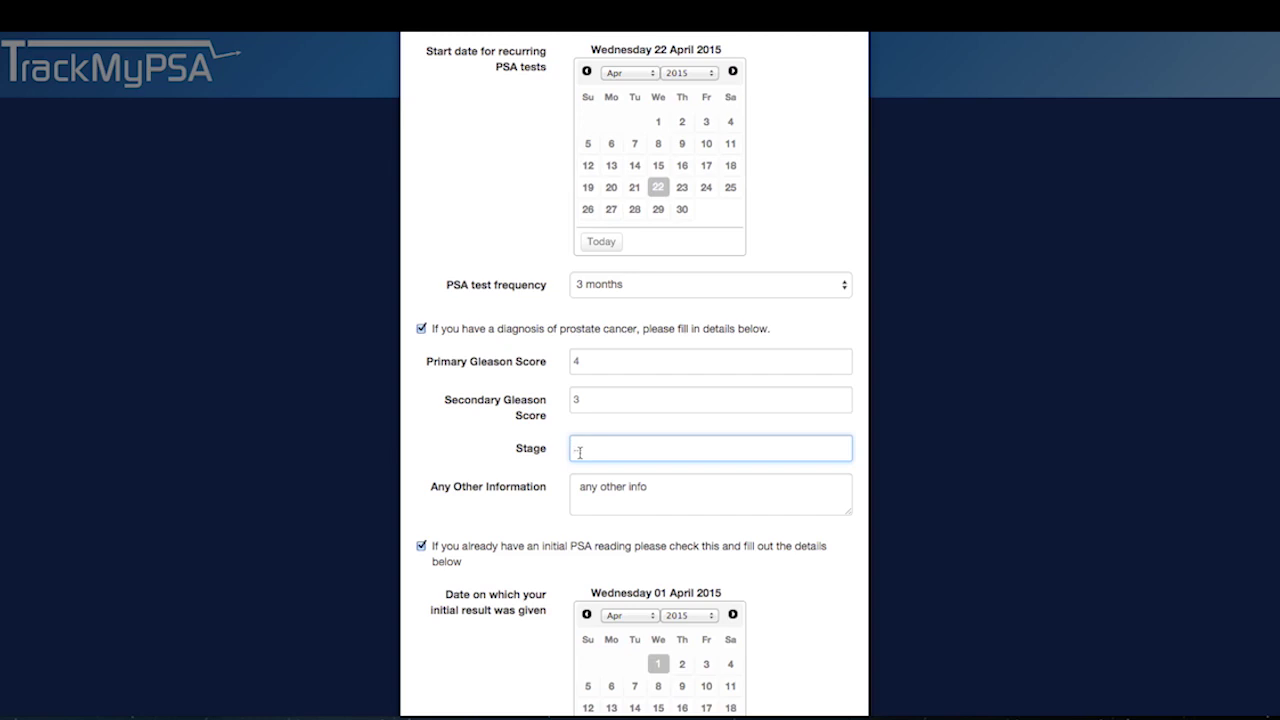
{"action": "type", "text": "T2a"}
{"action": "left_click", "coordinate": [656, 491]}
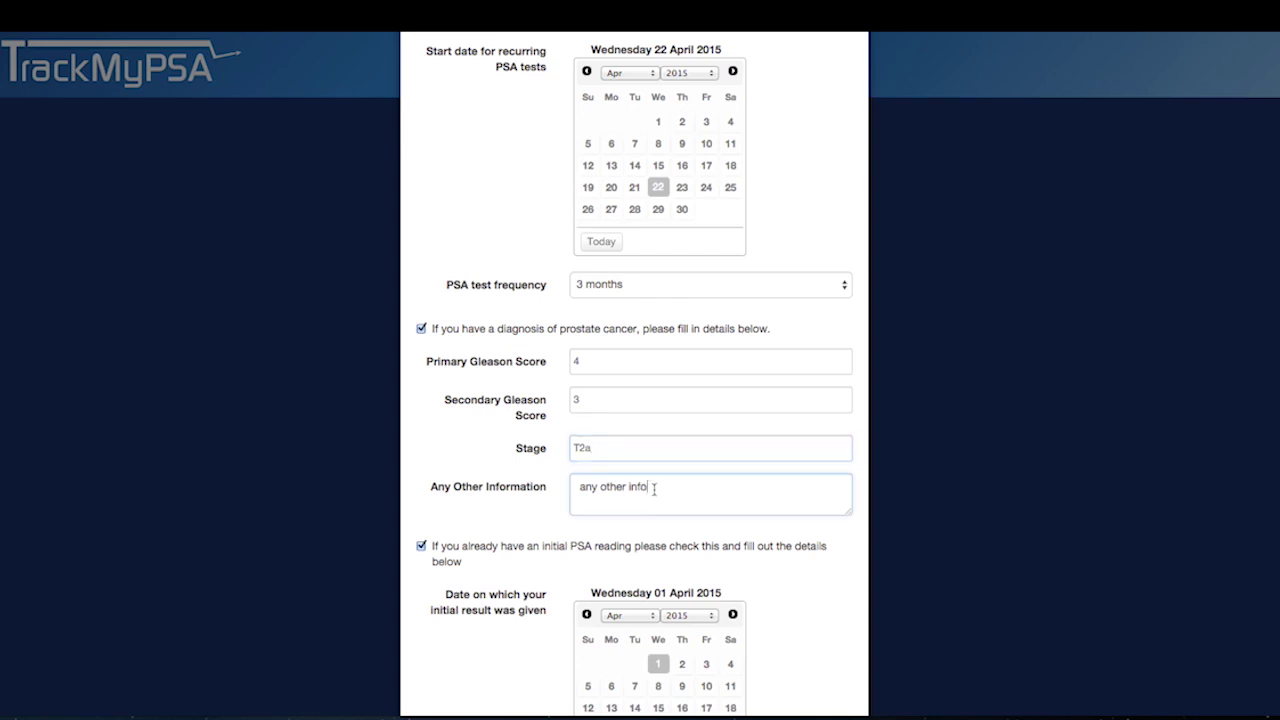
{"action": "key", "text": "BackSpace"}
{"action": "key", "text": "BackSpace"}
{"action": "key", "text": "BackSpace"}
{"action": "key", "text": "BackSpace"}
{"action": "key", "text": "BackSpace"}
{"action": "key", "text": "BackSpace"}
{"action": "key", "text": "BackSpace"}
{"action": "key", "text": "BackSpace"}
{"action": "key", "text": "BackSpace"}
{"action": "key", "text": "BackSpace"}
{"action": "key", "text": "BackSpace"}
{"action": "key", "text": "BackSpace"}
{"action": "key", "text": "BackSpace"}
{"action": "key", "text": "BackSpace"}
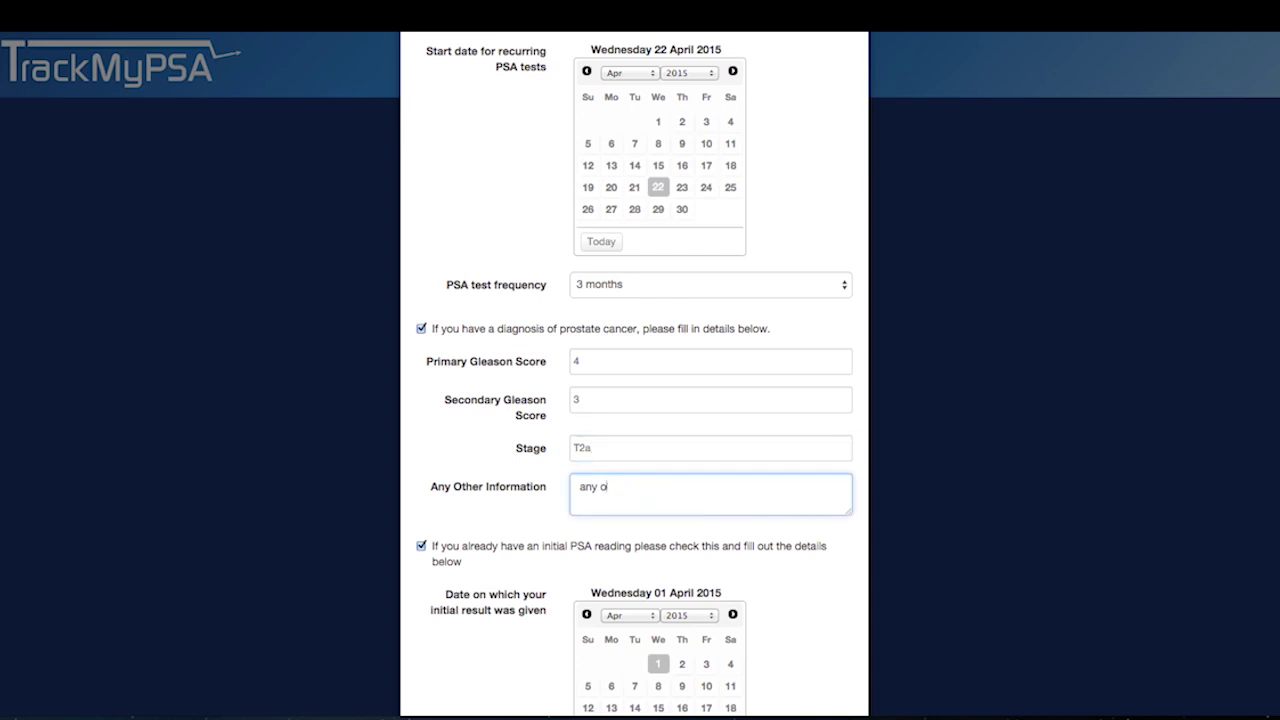
{"action": "type", "text": "Diagnosed in May 2012"}
- Accept the terms and conditions and submit the registration form
{"action": "scroll", "coordinate": [749, 388], "scroll_direction": "down", "scroll_amount": 5}
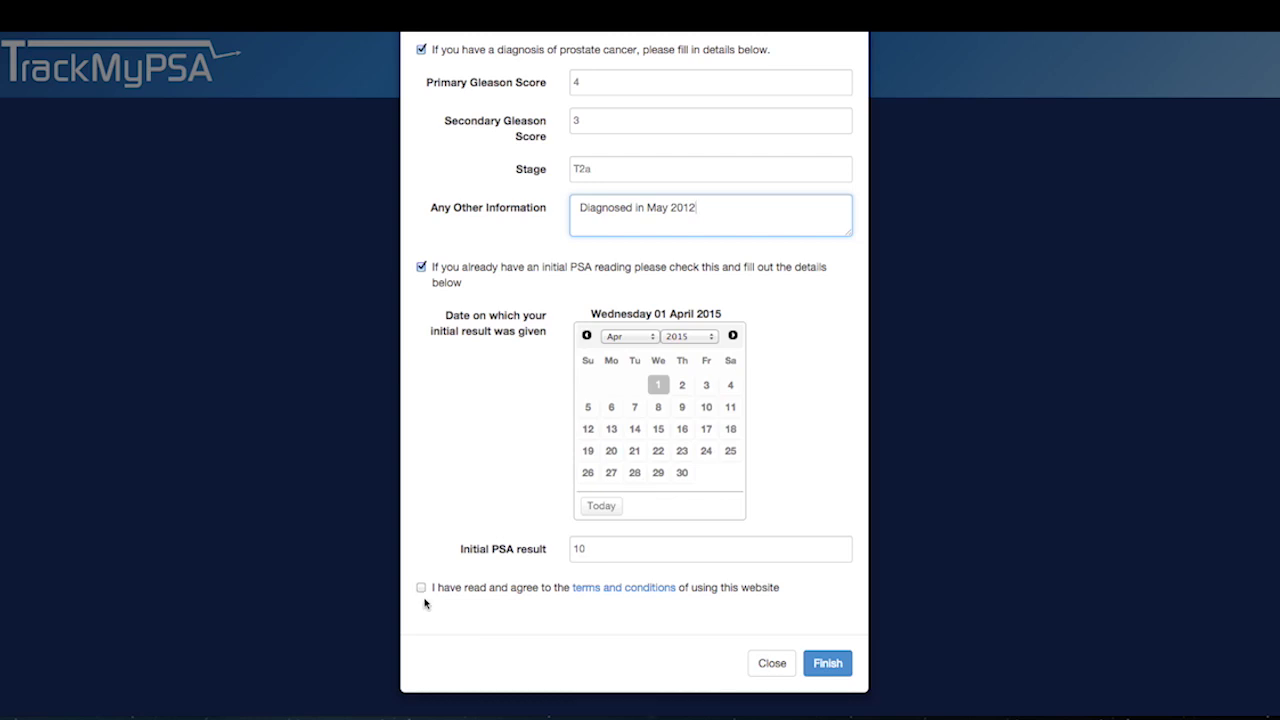
{"action": "left_click", "coordinate": [421, 588]}
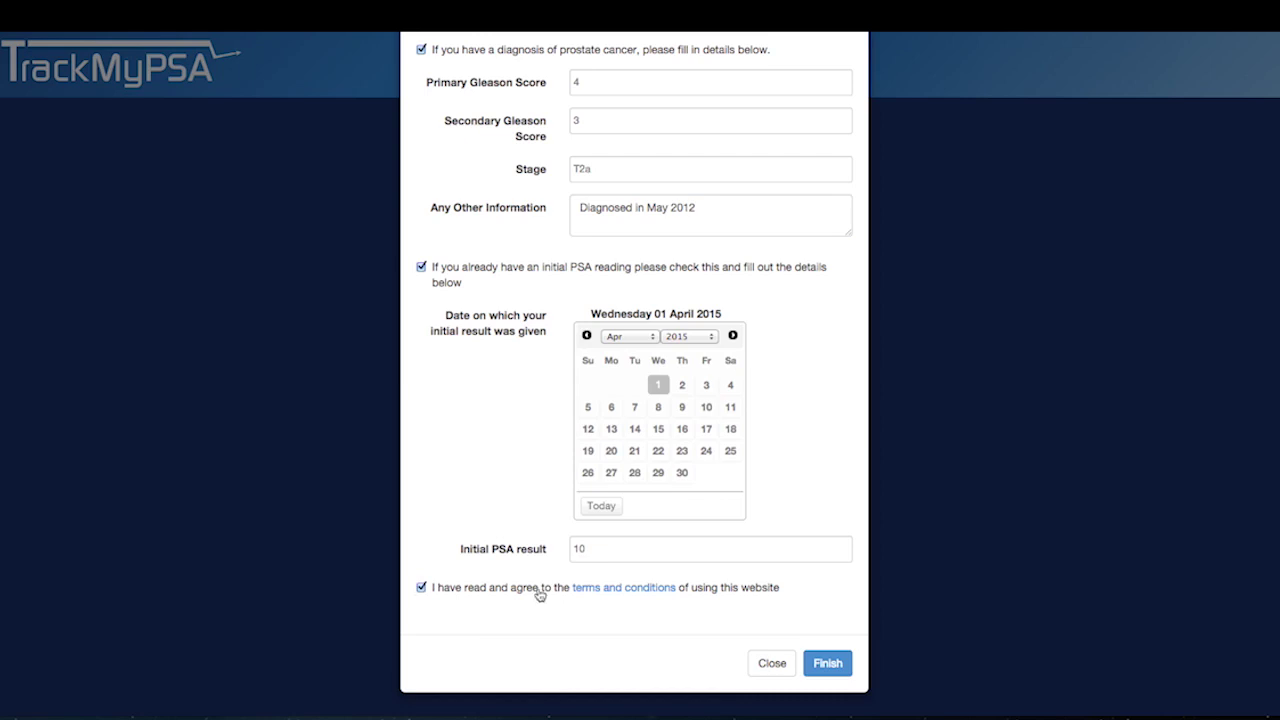
{"action": "left_click", "coordinate": [830, 665]}
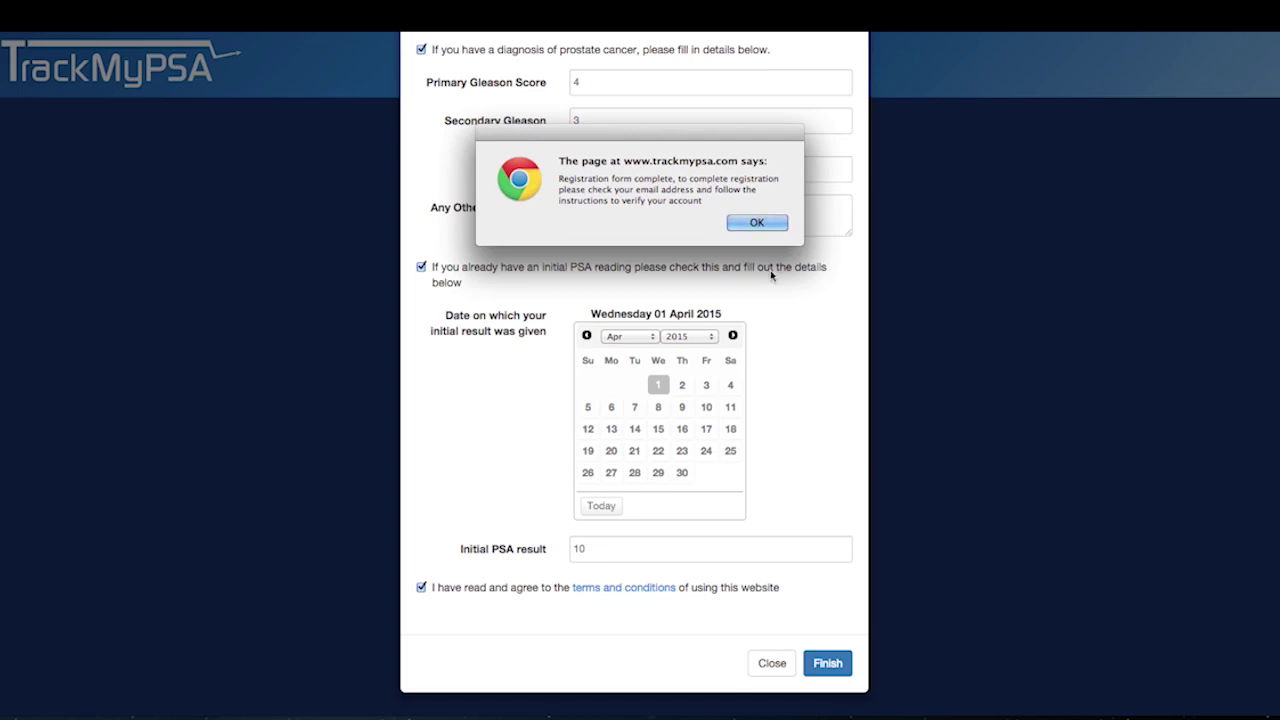
- Dismiss the alert and sign in with the new account's email and password
{"action": "left_click", "coordinate": [750, 216]}
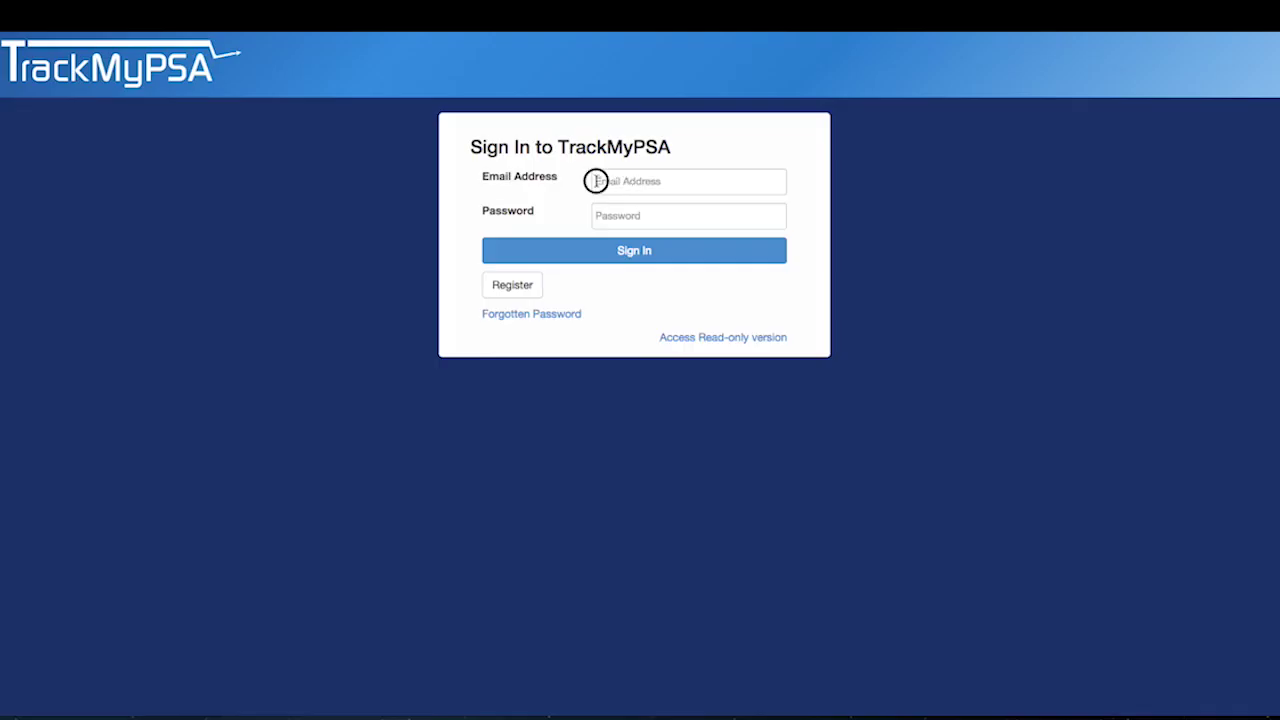
{"action": "left_click", "coordinate": [596, 181]}
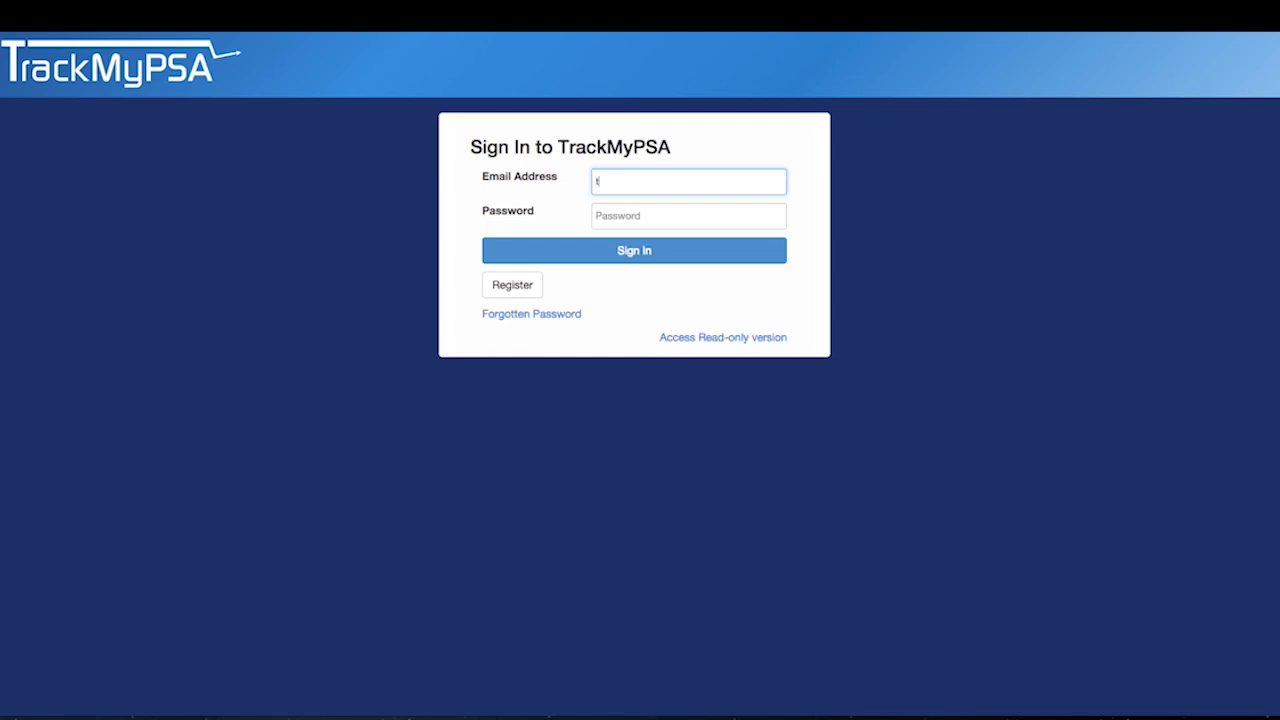
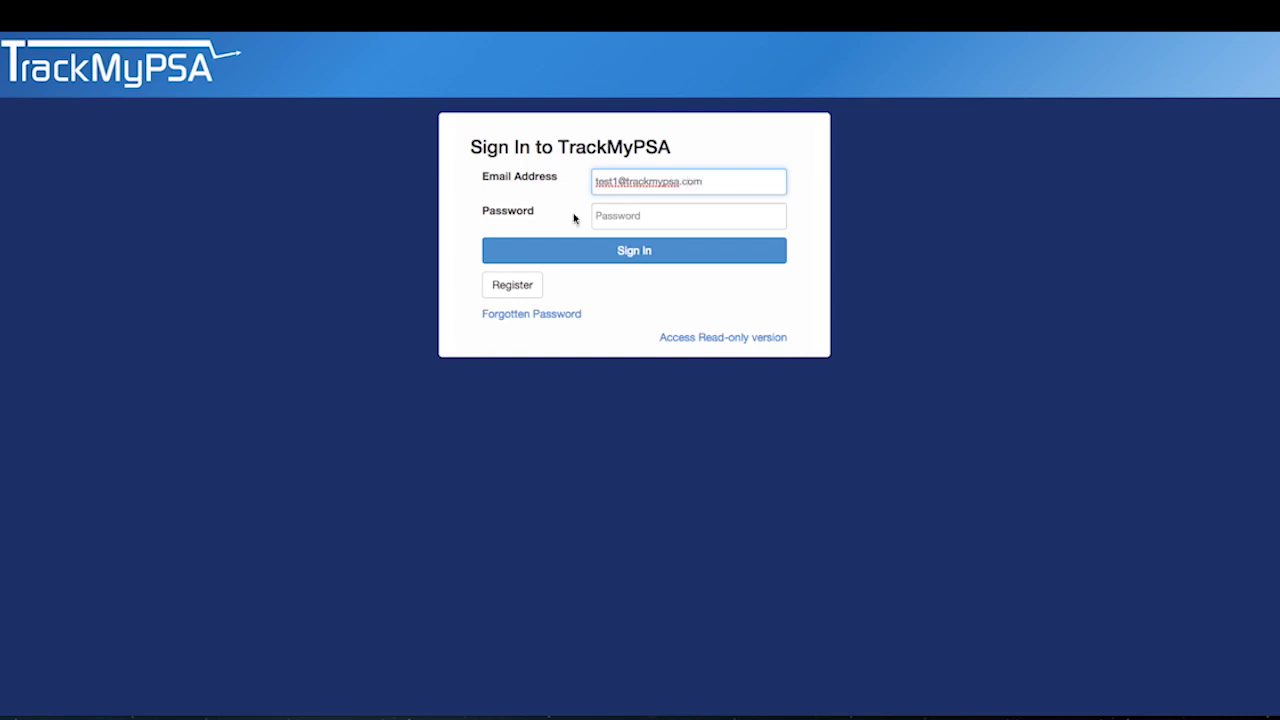
{"action": "left_click", "coordinate": [597, 215]}
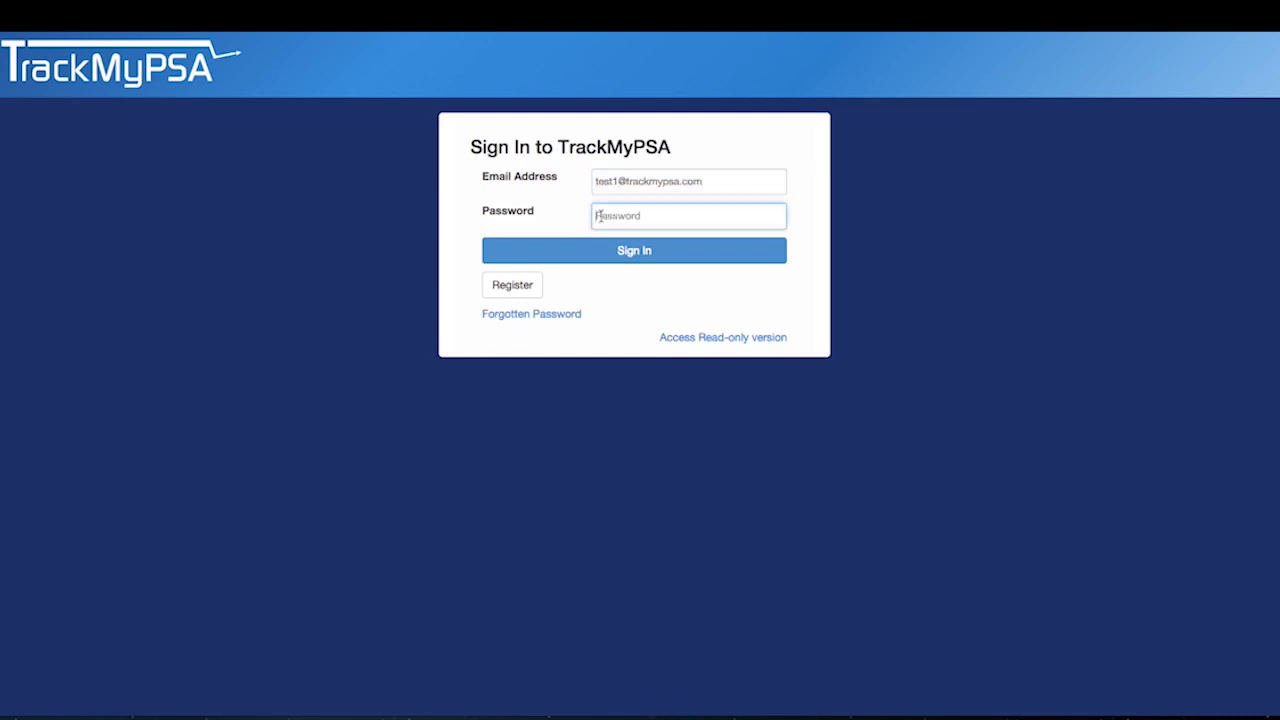
{"action": "type", "text": "passwo"}
{"action": "left_click", "coordinate": [629, 252]}
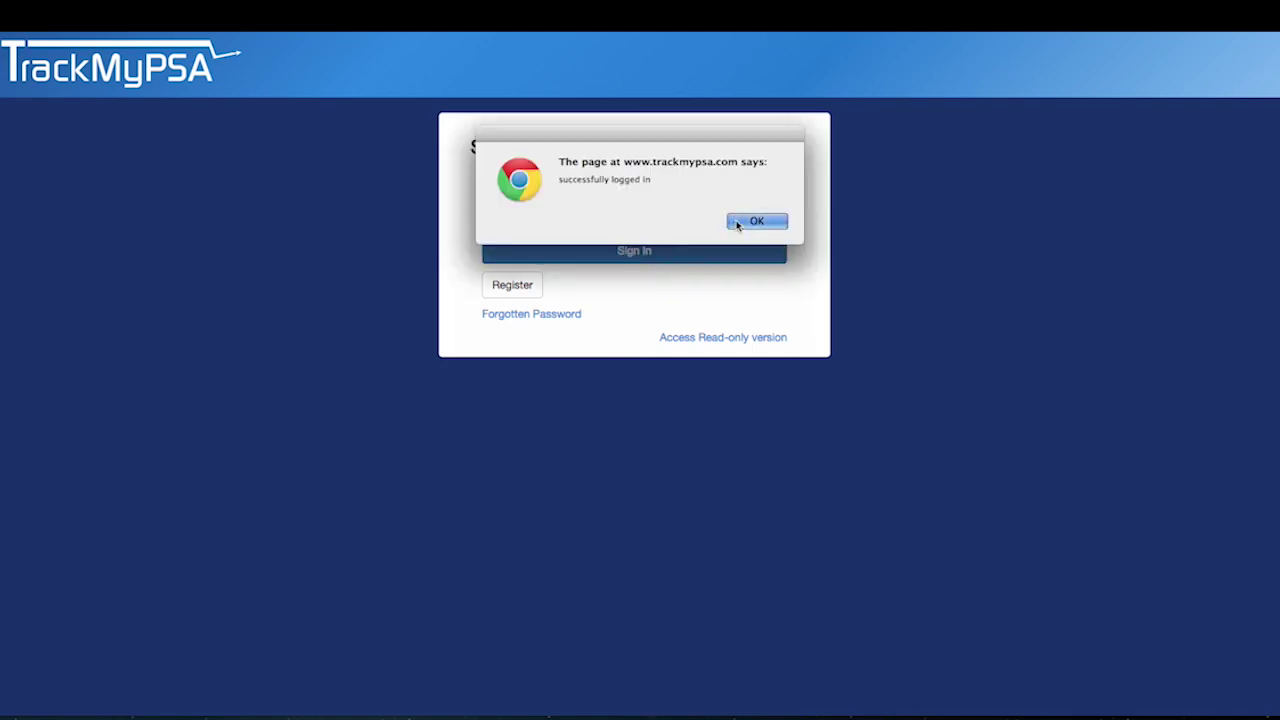
- Acknowledge the login alert and read the chart's 8 ng/ml threshold and 6.5 reading
{"action": "left_click", "coordinate": [736, 221]}
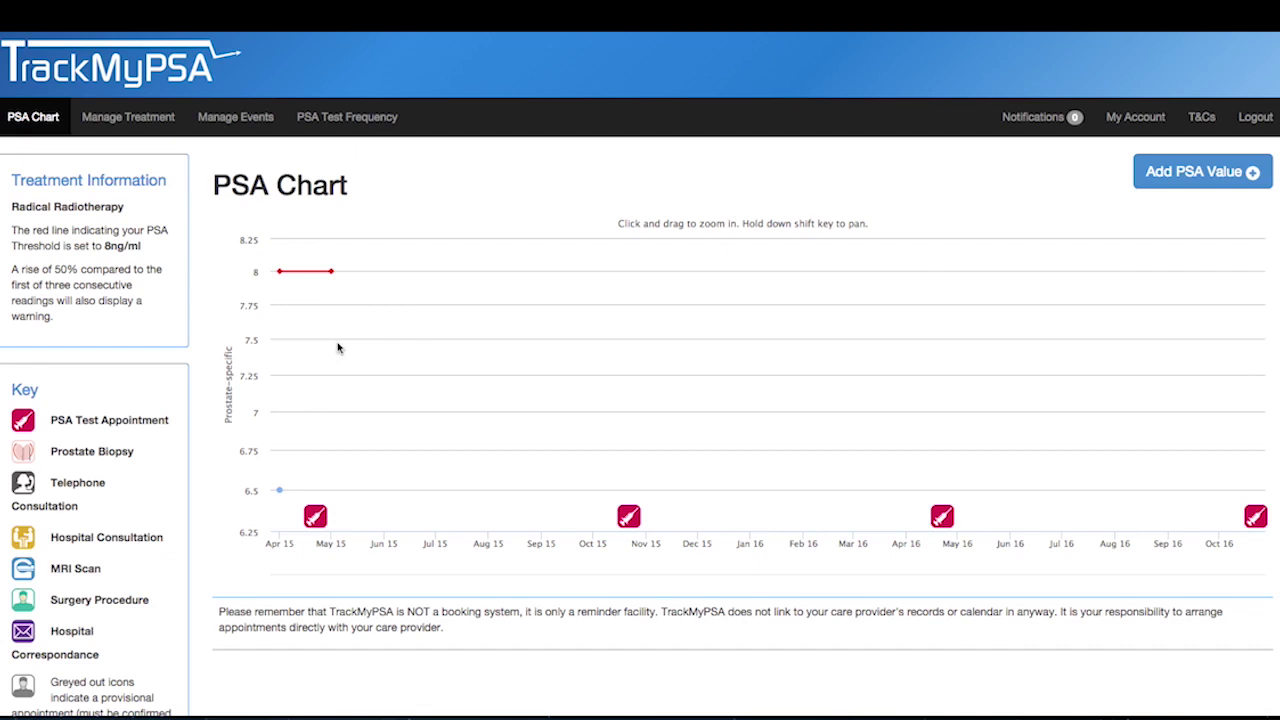
{"action": "mouse_move", "coordinate": [315, 283]}
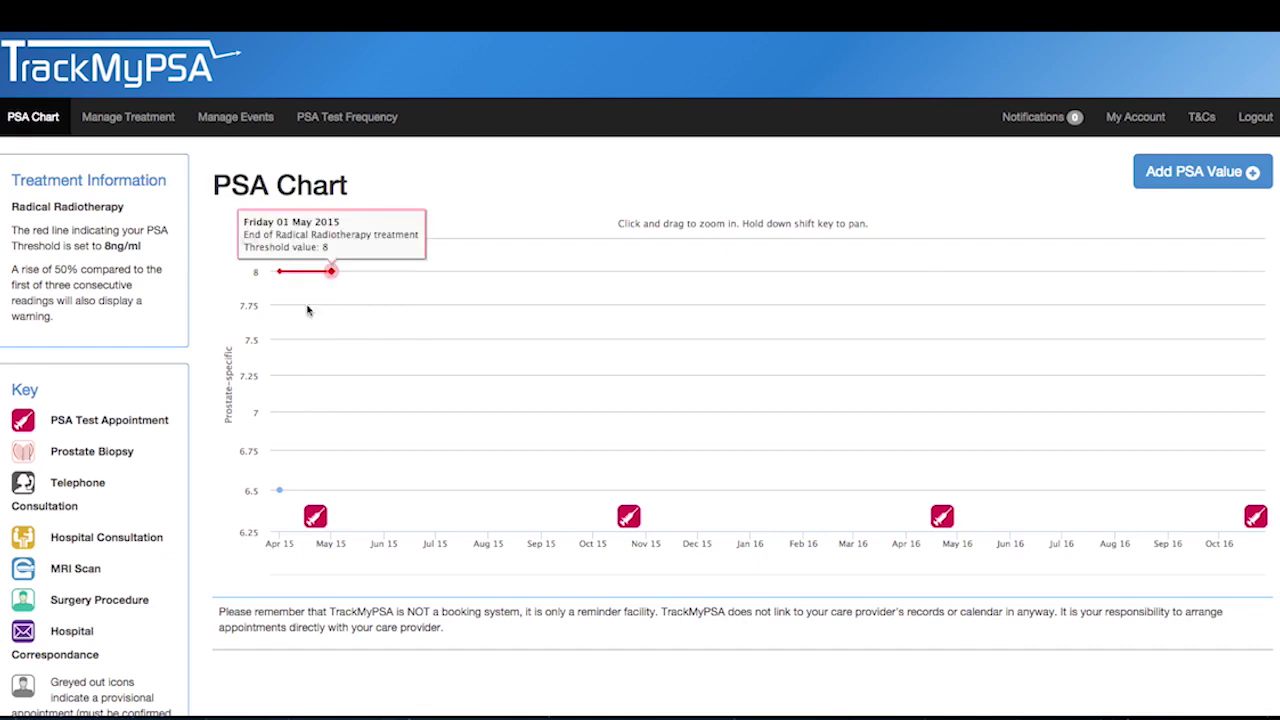
{"action": "mouse_move", "coordinate": [286, 499]}
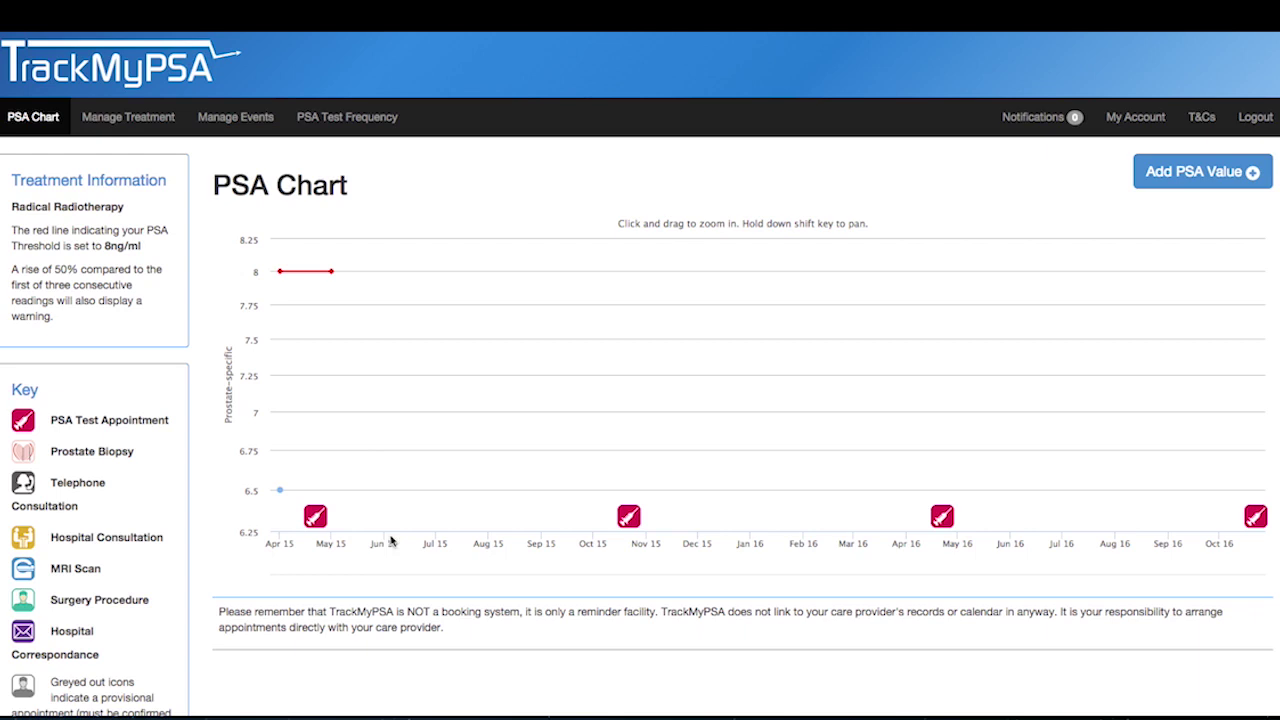
- Add a 5.4 ng/ml PSA reading dated 16 June 2015 and confirm both dialogs
{"action": "left_click", "coordinate": [1193, 190]}
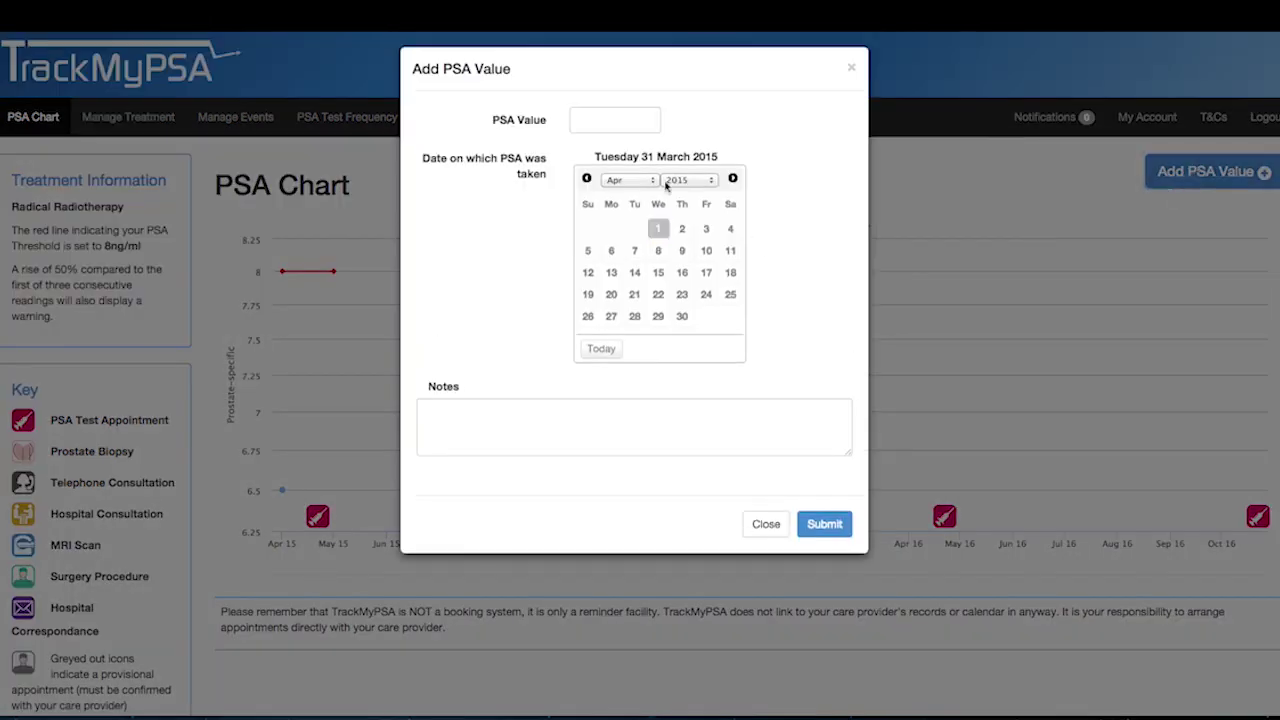
{"action": "left_click", "coordinate": [655, 182]}
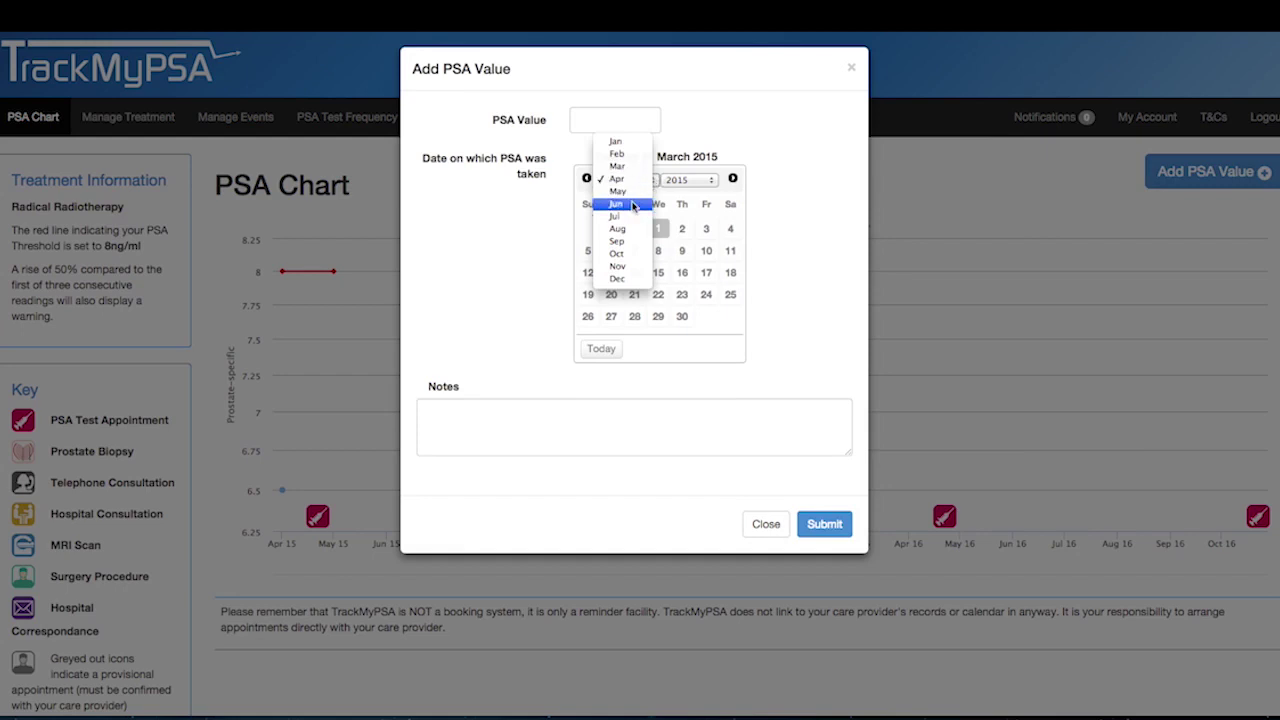
{"action": "key", "text": "Escape"}
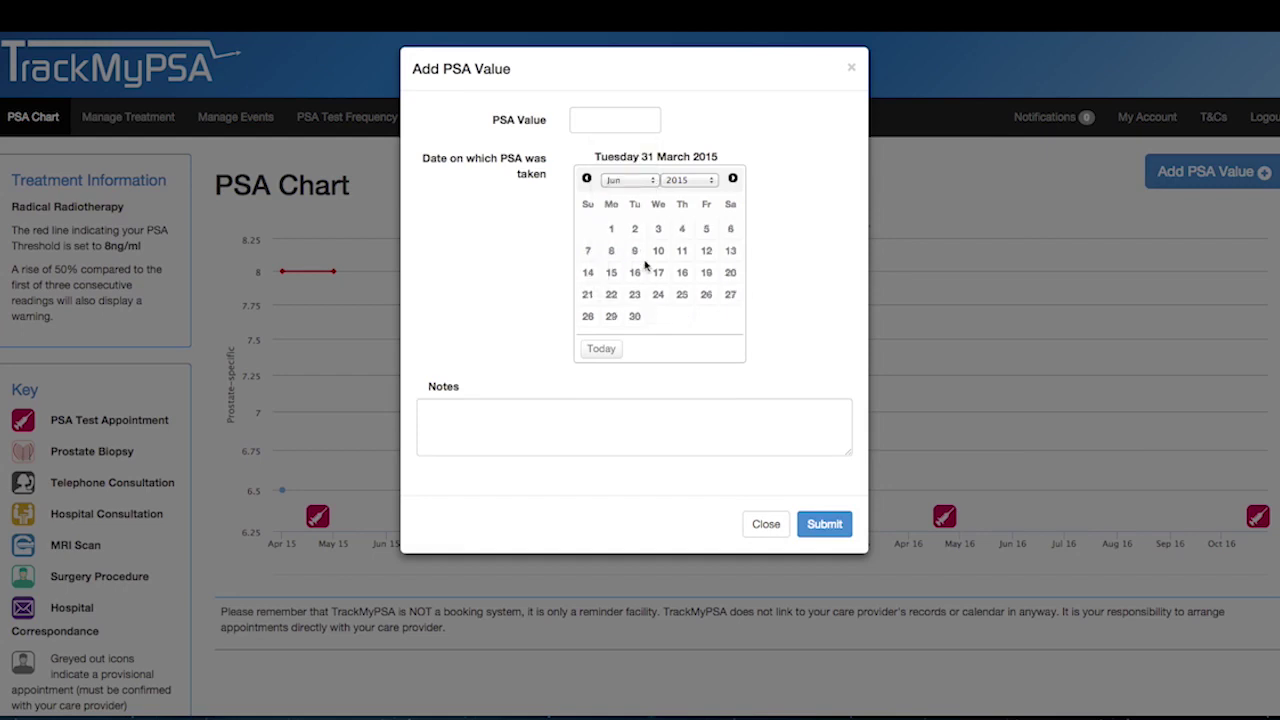
{"action": "left_click", "coordinate": [634, 272]}
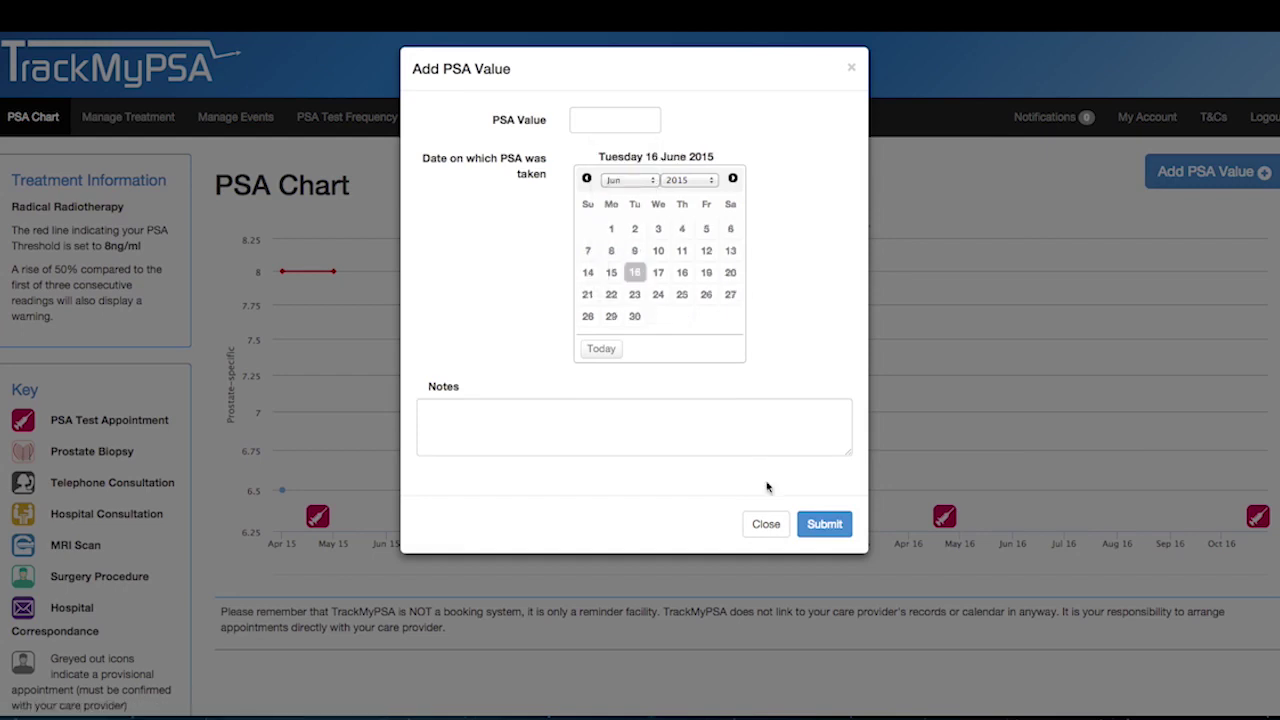
{"action": "left_click", "coordinate": [608, 122]}
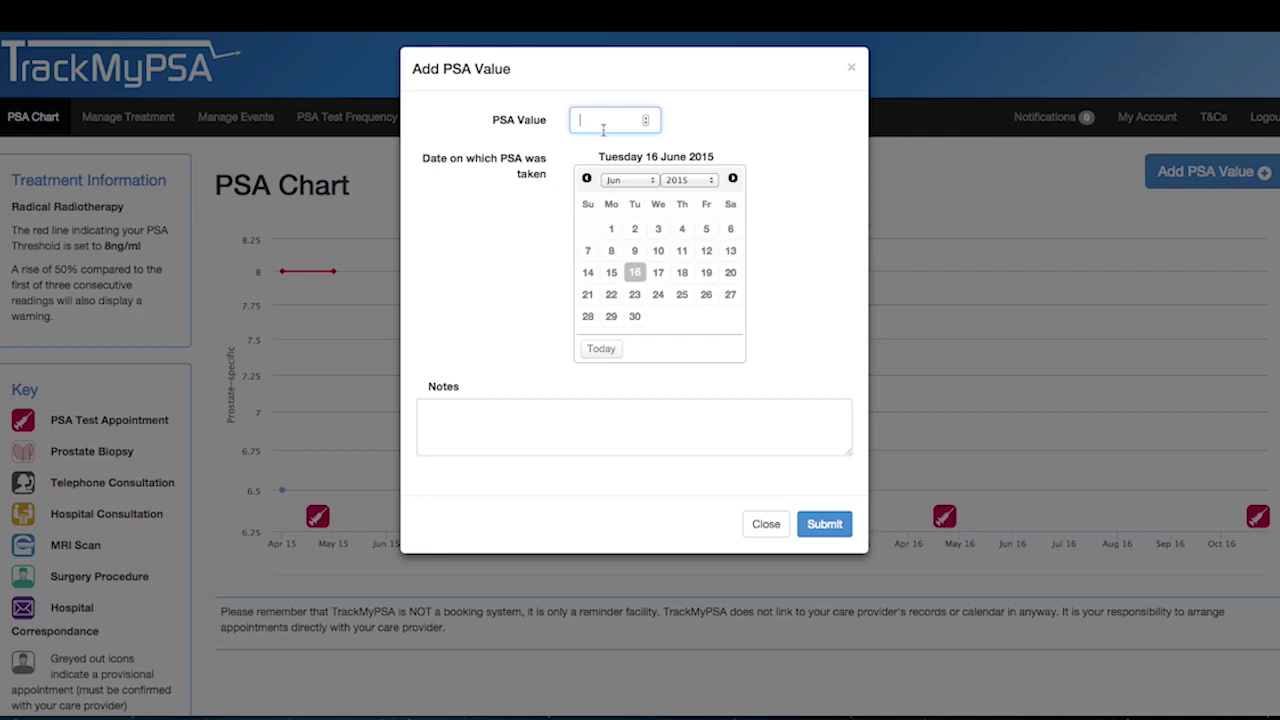
{"action": "type", "text": "5.4"}
{"action": "left_click", "coordinate": [830, 522]}
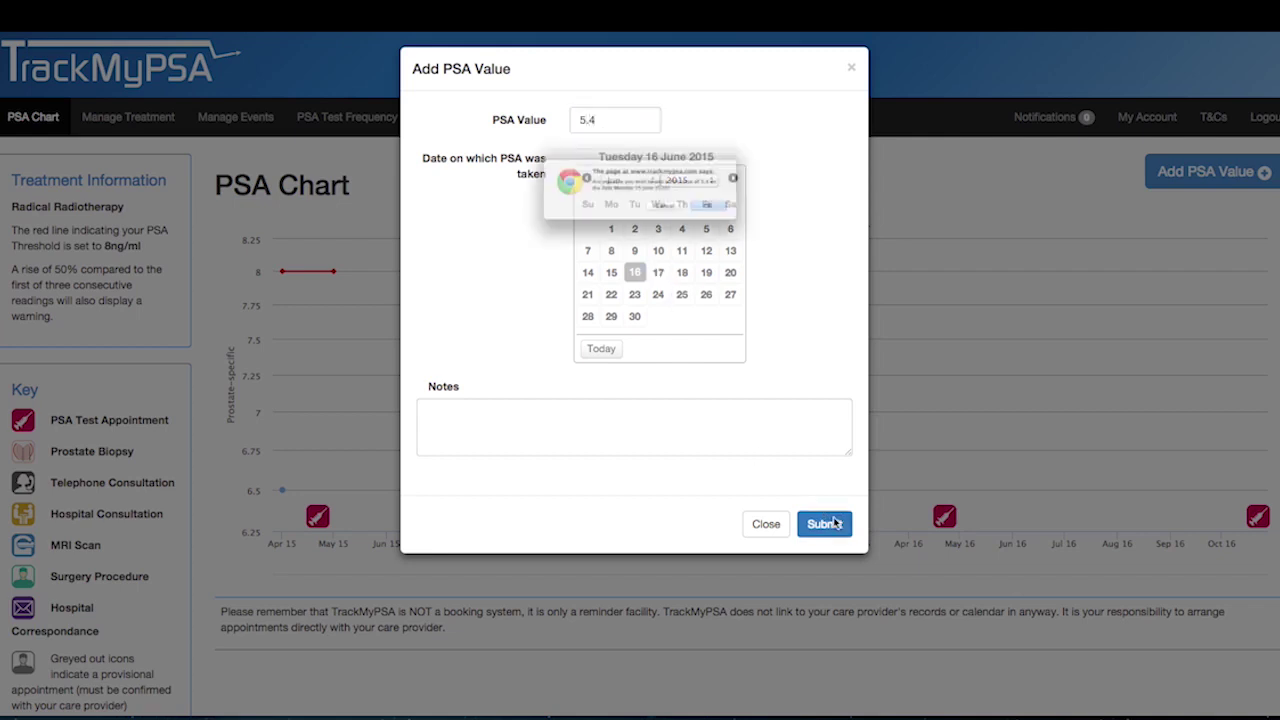
{"action": "left_click", "coordinate": [757, 220]}
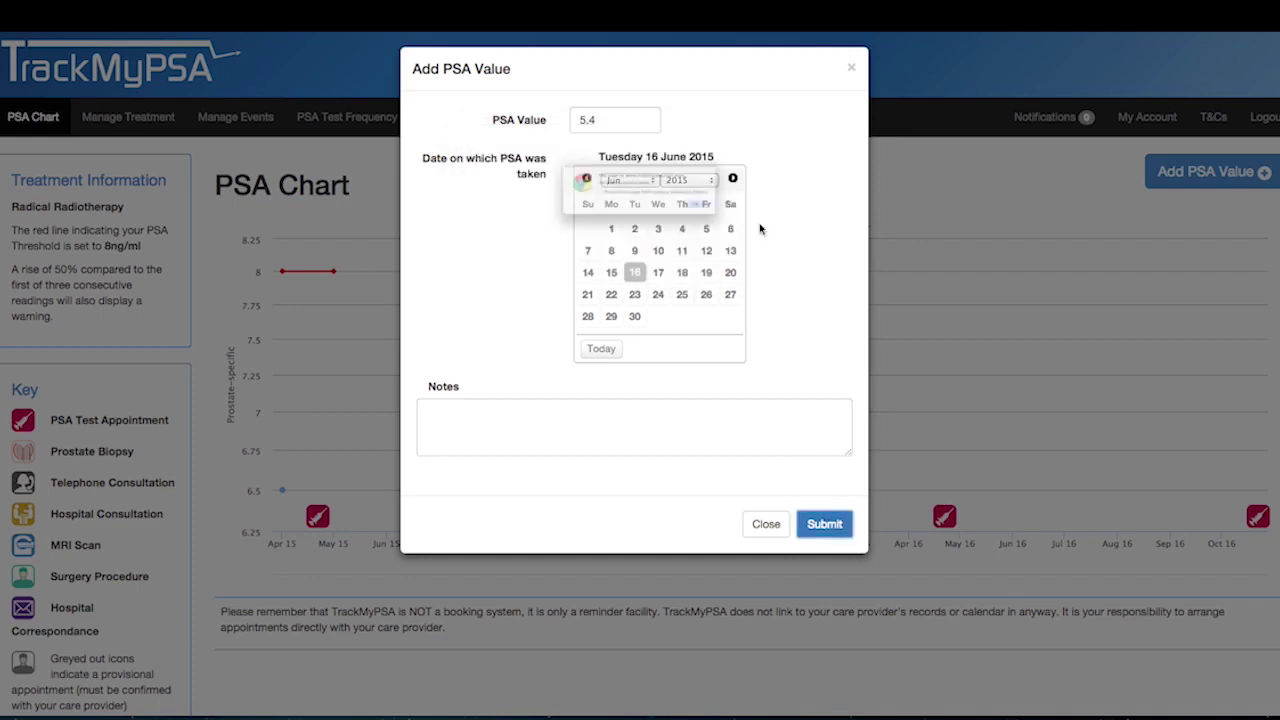
{"action": "left_click", "coordinate": [762, 229]}
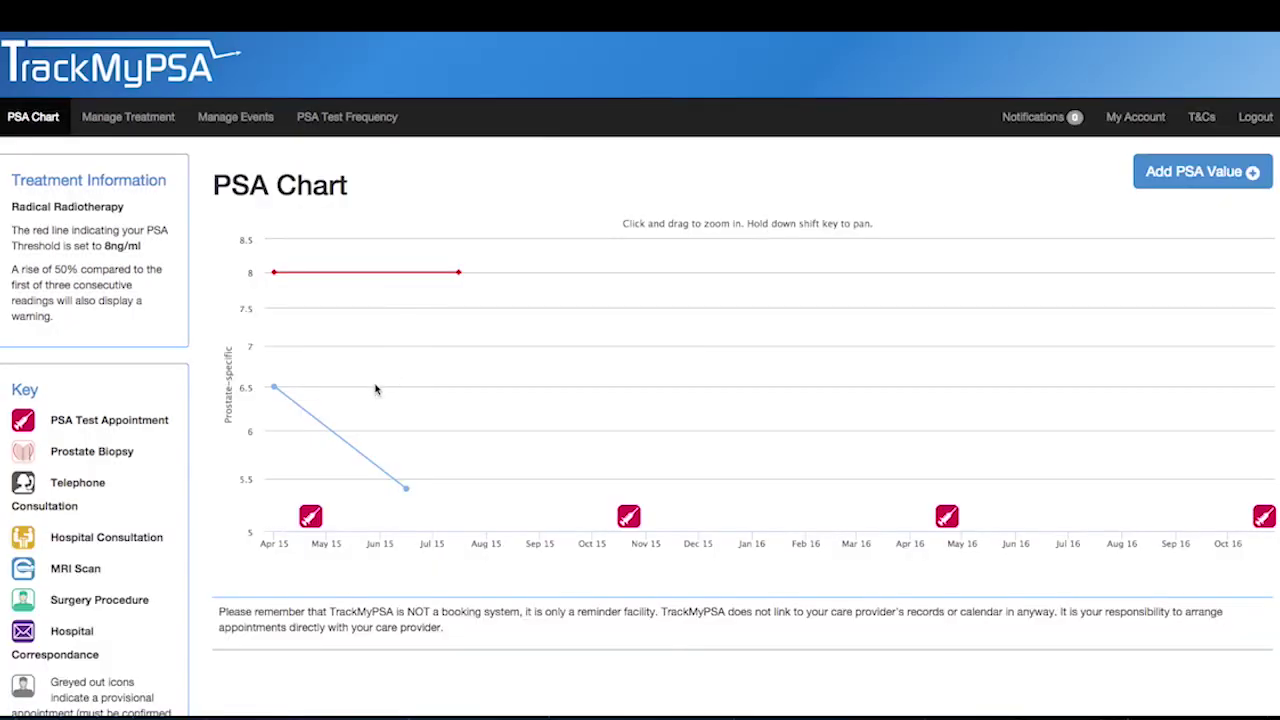
{"action": "mouse_move", "coordinate": [406, 507]}
- Start a new custom treatment of type Other named Steroids
{"action": "left_click", "coordinate": [167, 119]}
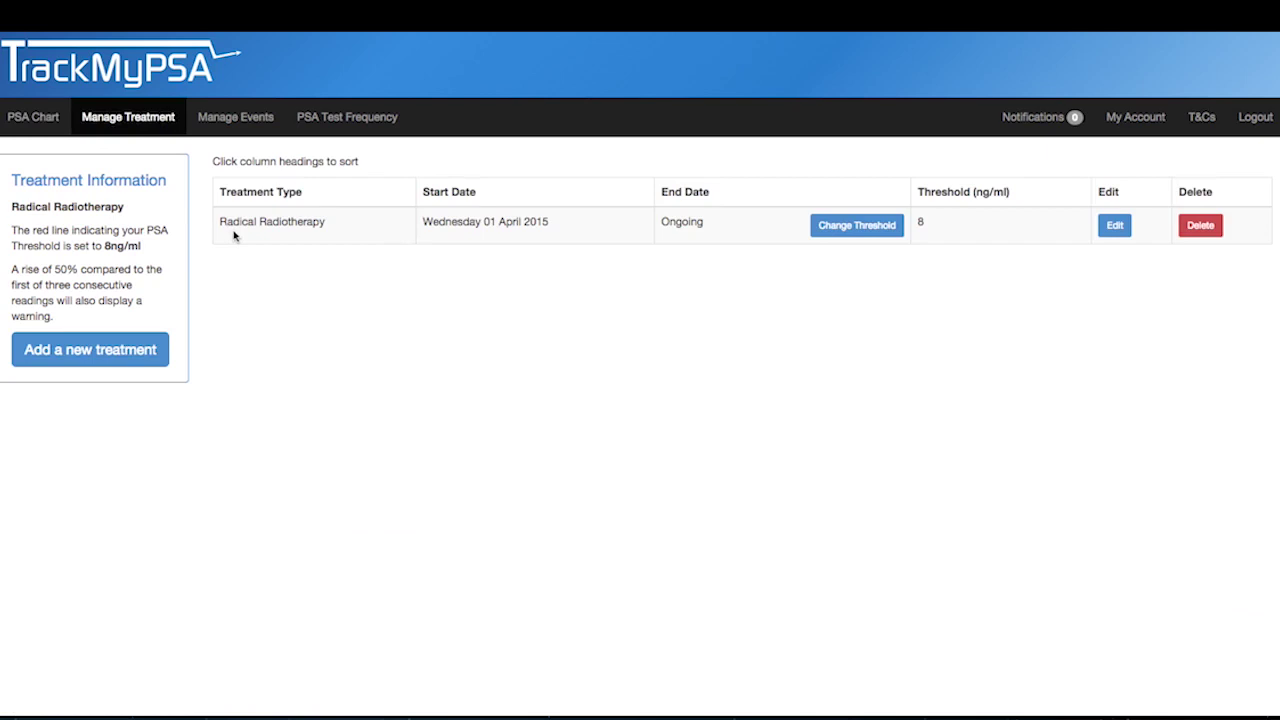
{"action": "left_click", "coordinate": [122, 350]}
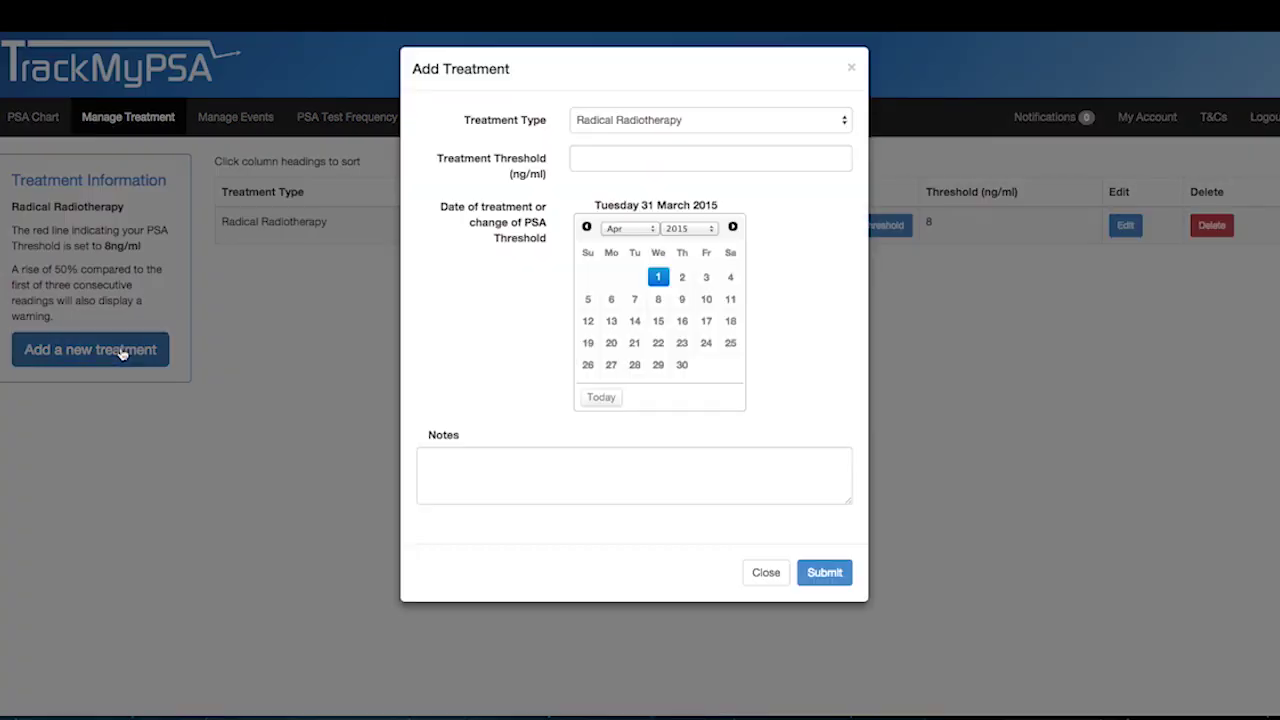
{"action": "left_click", "coordinate": [612, 124]}
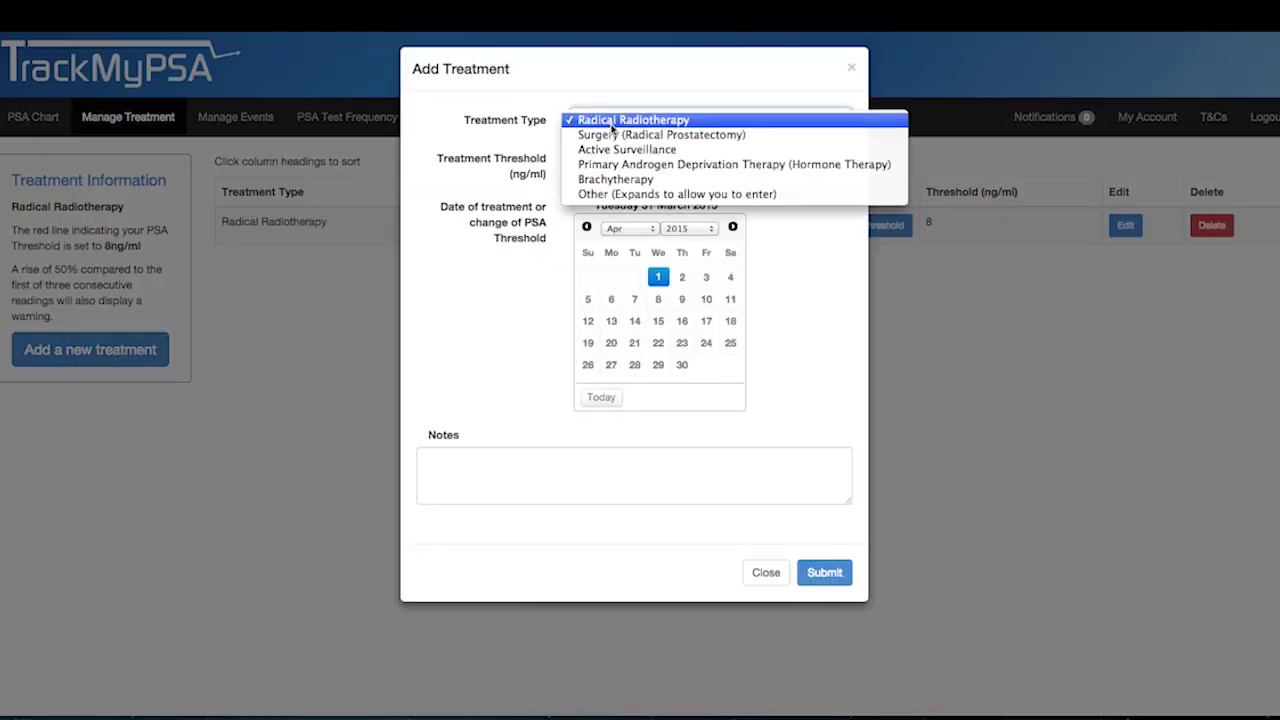
{"action": "left_click", "coordinate": [657, 194]}
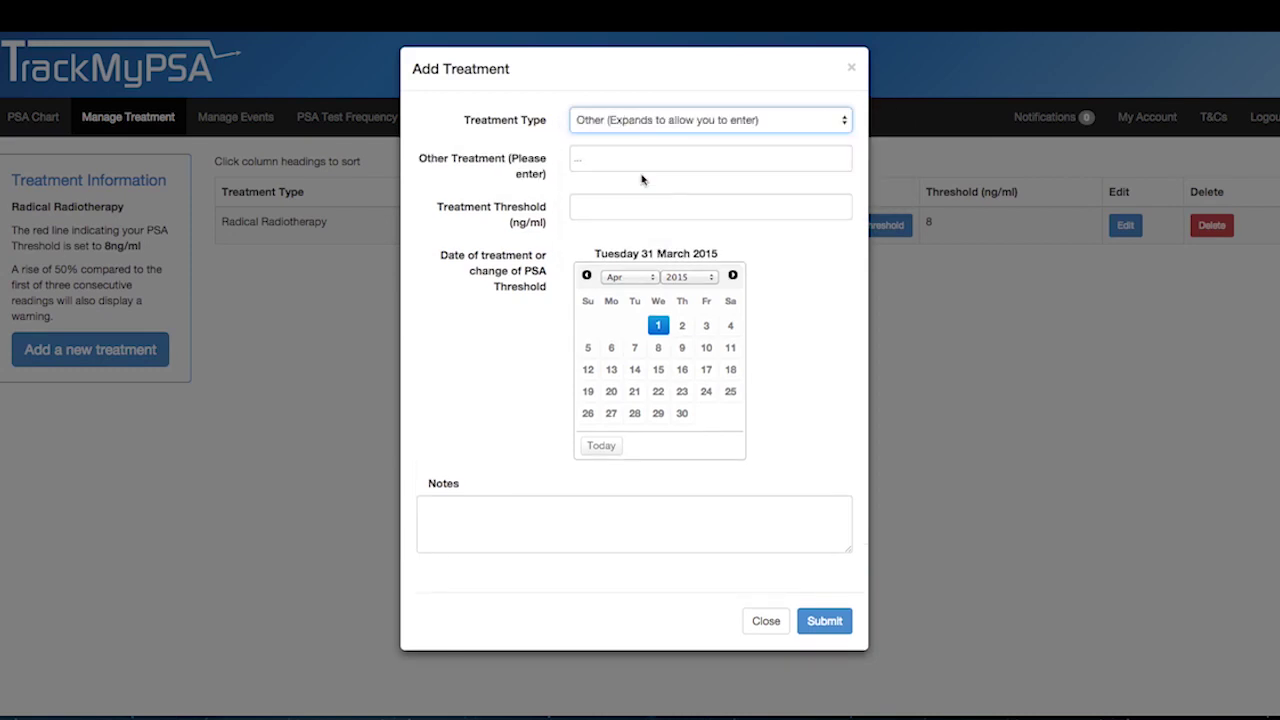
{"action": "left_click", "coordinate": [581, 160]}
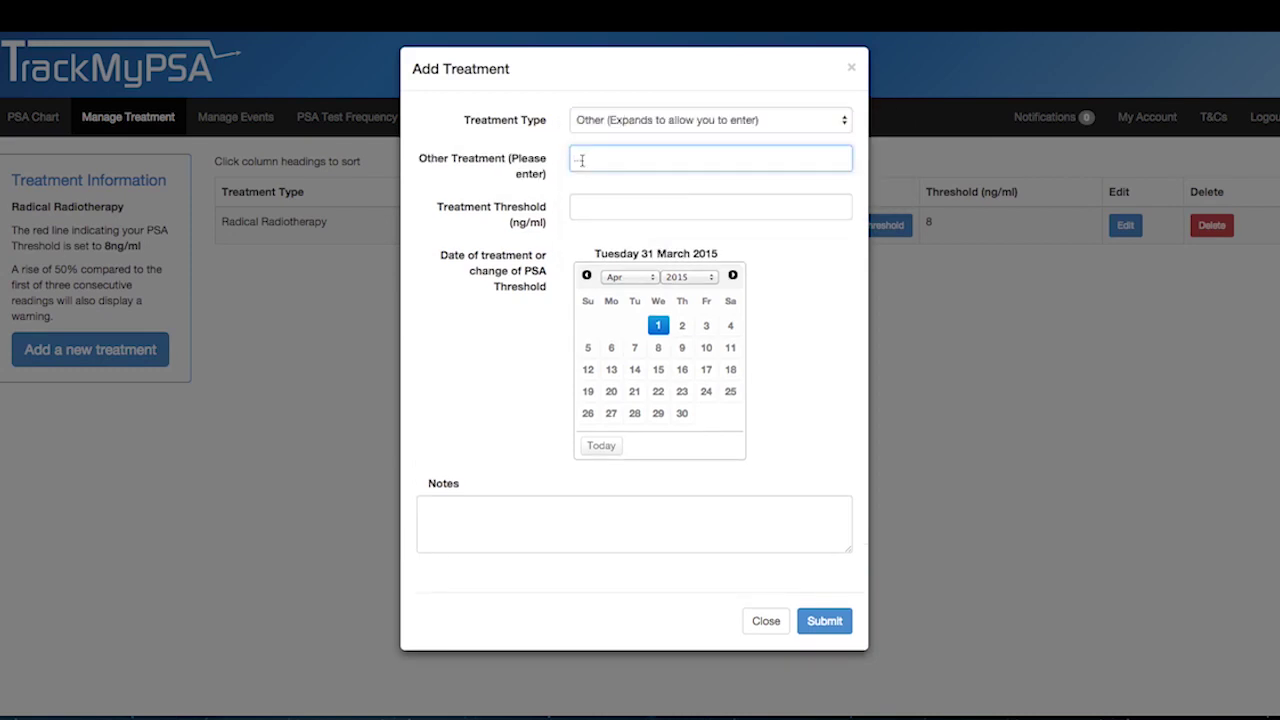
{"action": "type", "text": "Steroids"}
- Give Steroids threshold 8 and start date 13 April 2015, then submit it
{"action": "left_click", "coordinate": [584, 212]}
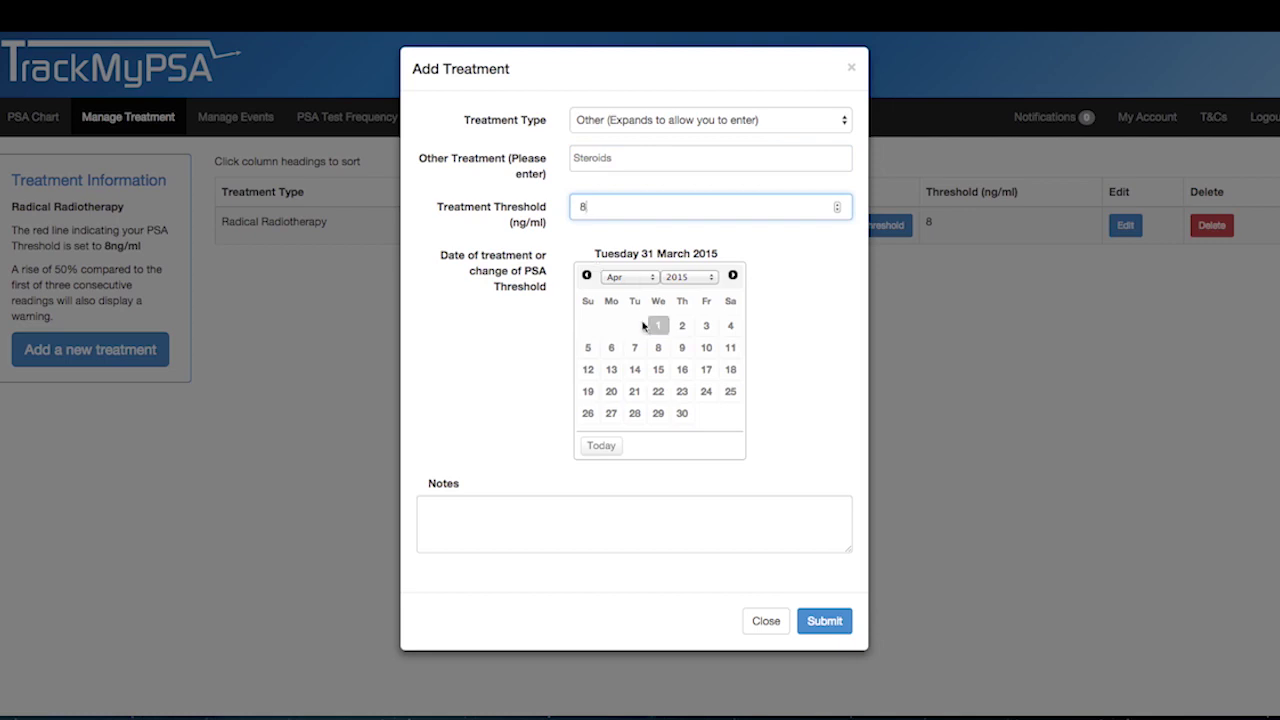
{"action": "left_click", "coordinate": [636, 370]}
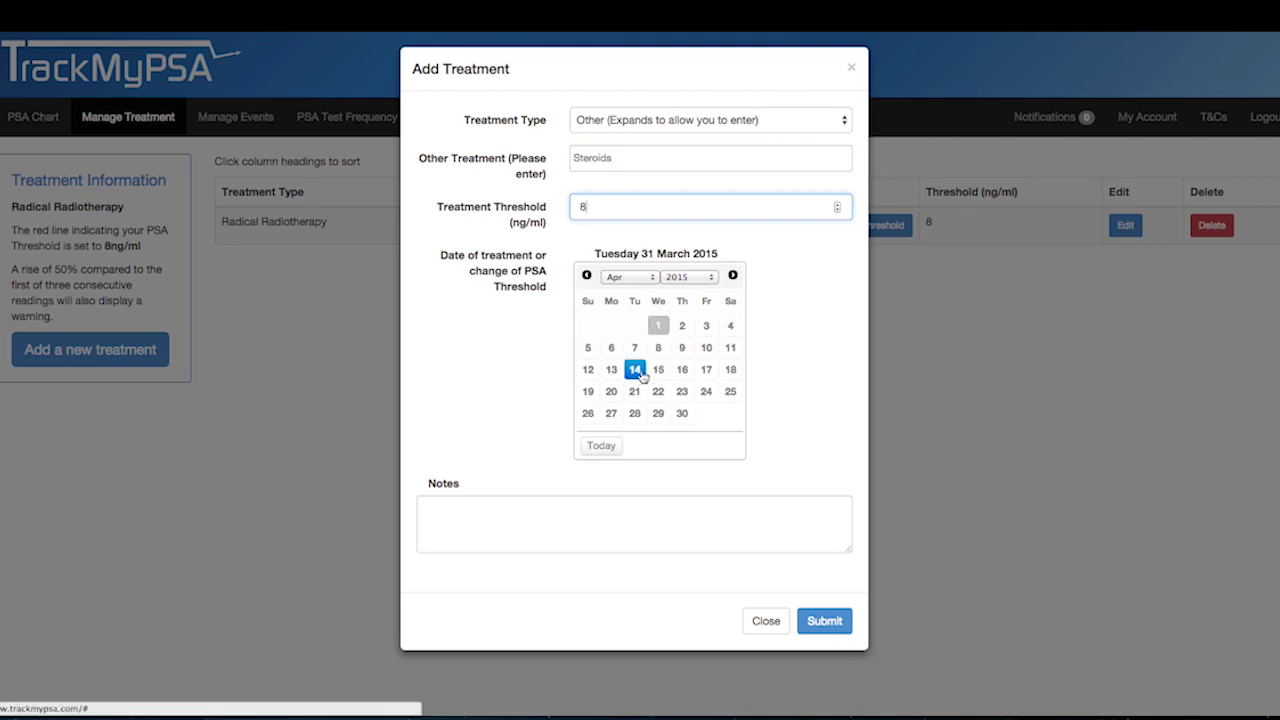
{"action": "left_click", "coordinate": [611, 348]}
{"action": "left_click", "coordinate": [611, 369]}
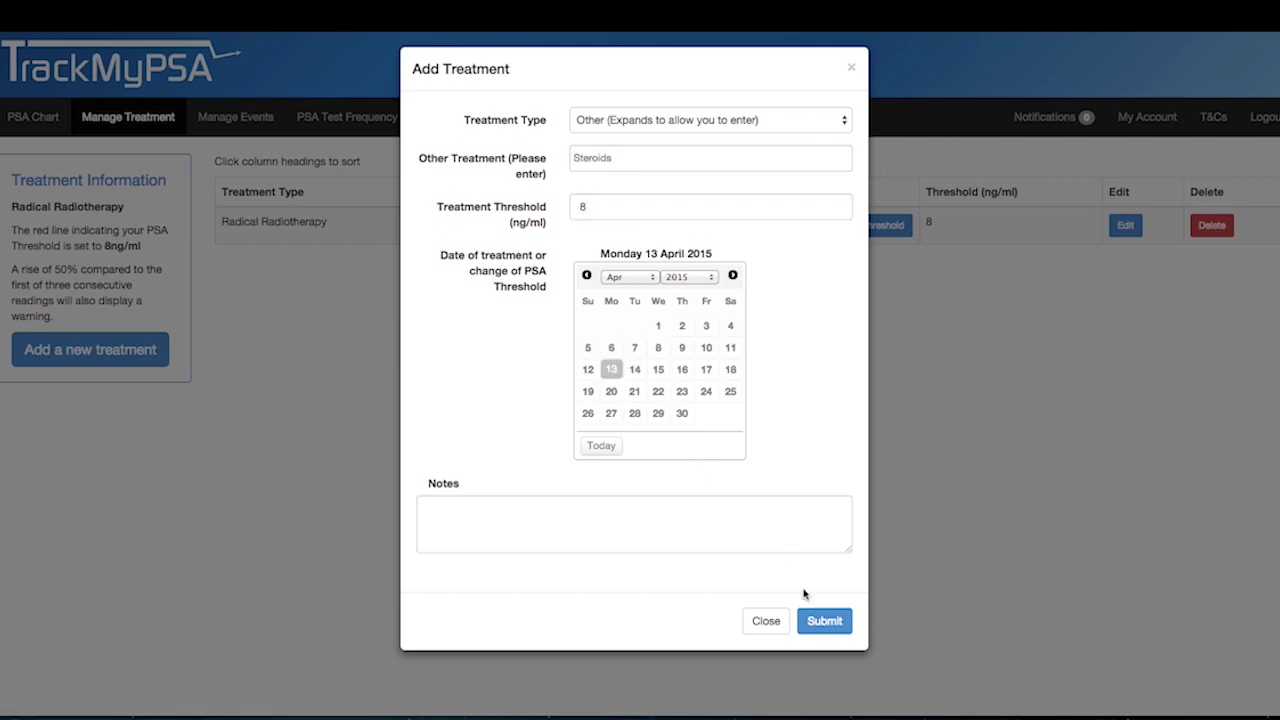
{"action": "left_click", "coordinate": [814, 619]}
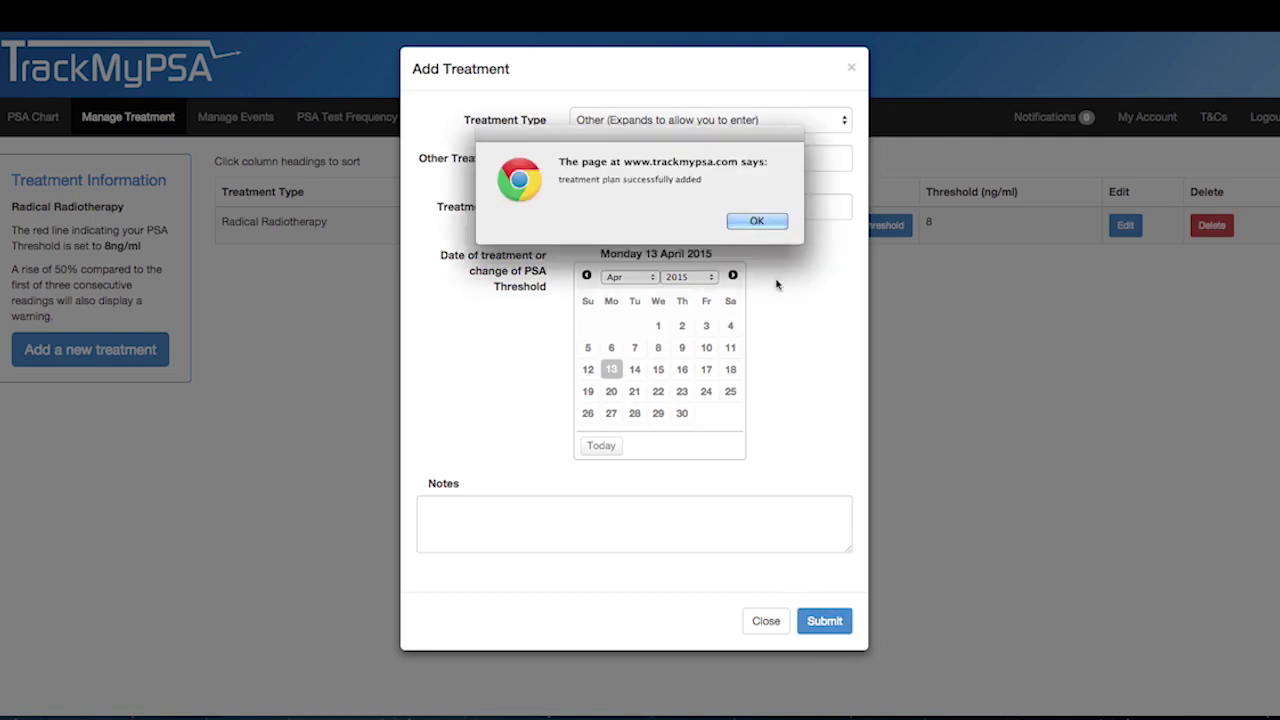
{"action": "left_click", "coordinate": [766, 222]}
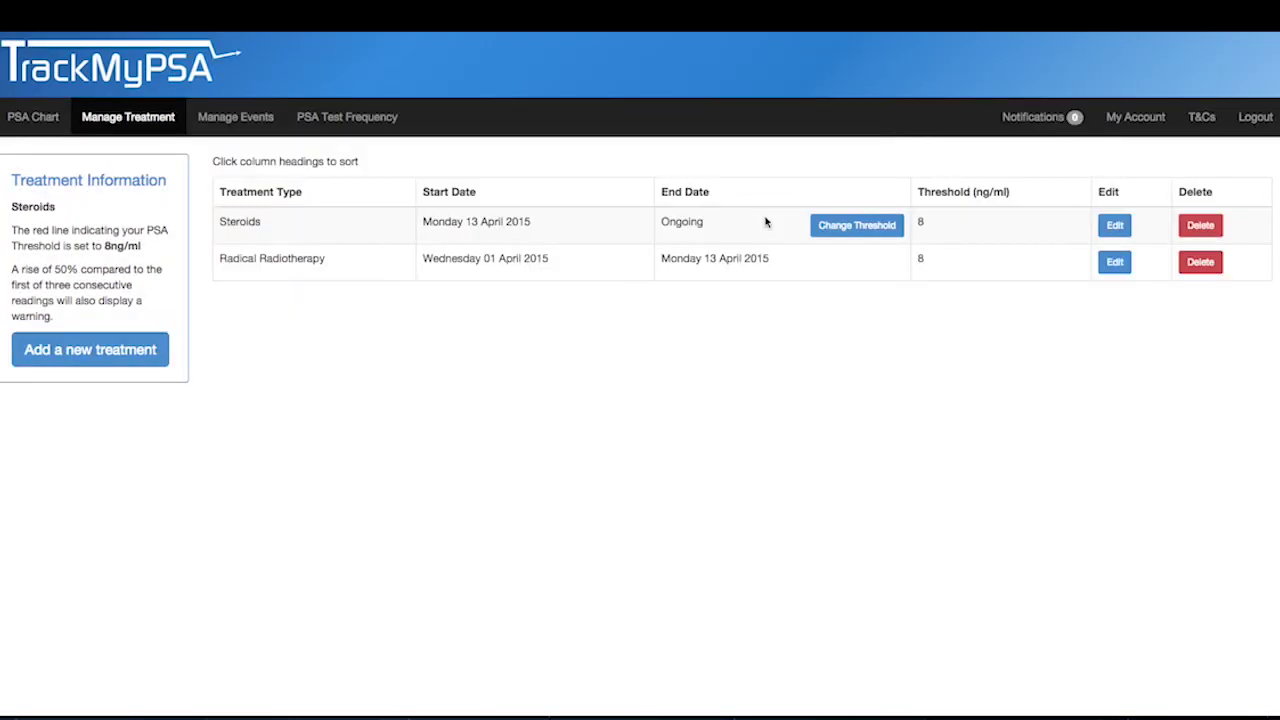
{"action": "left_click", "coordinate": [40, 120]}
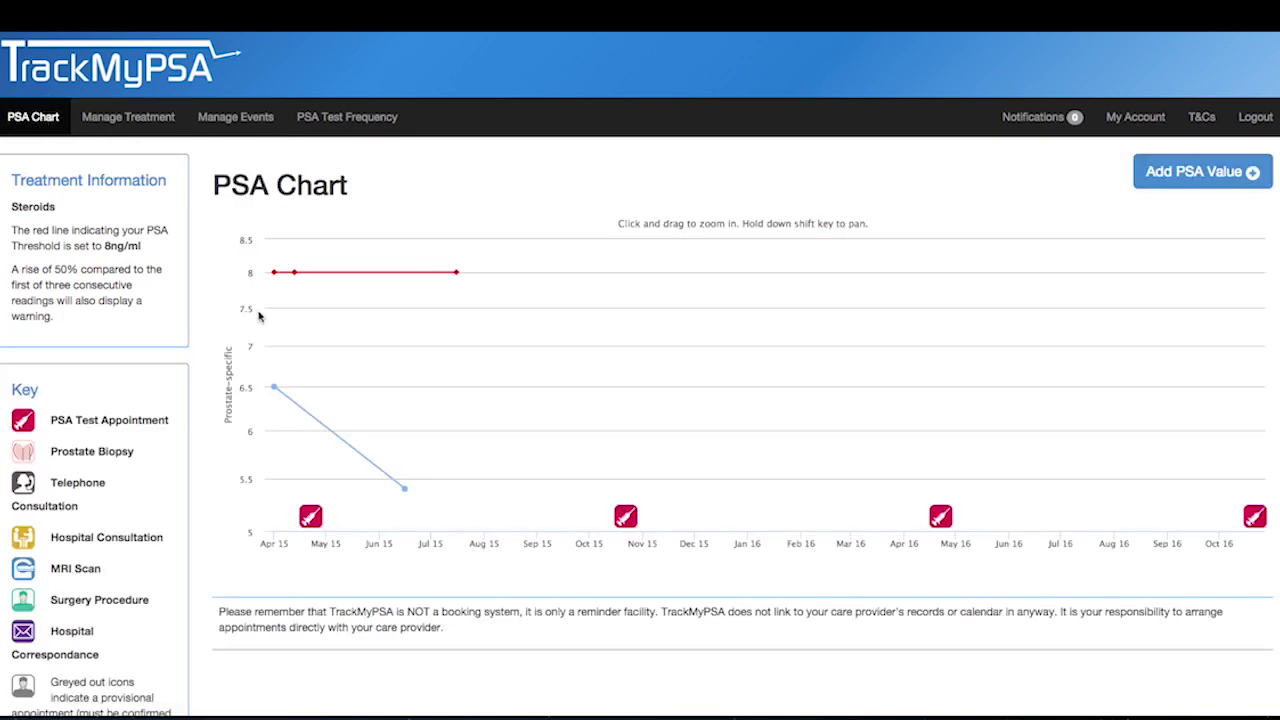
{"action": "mouse_move", "coordinate": [295, 278]}
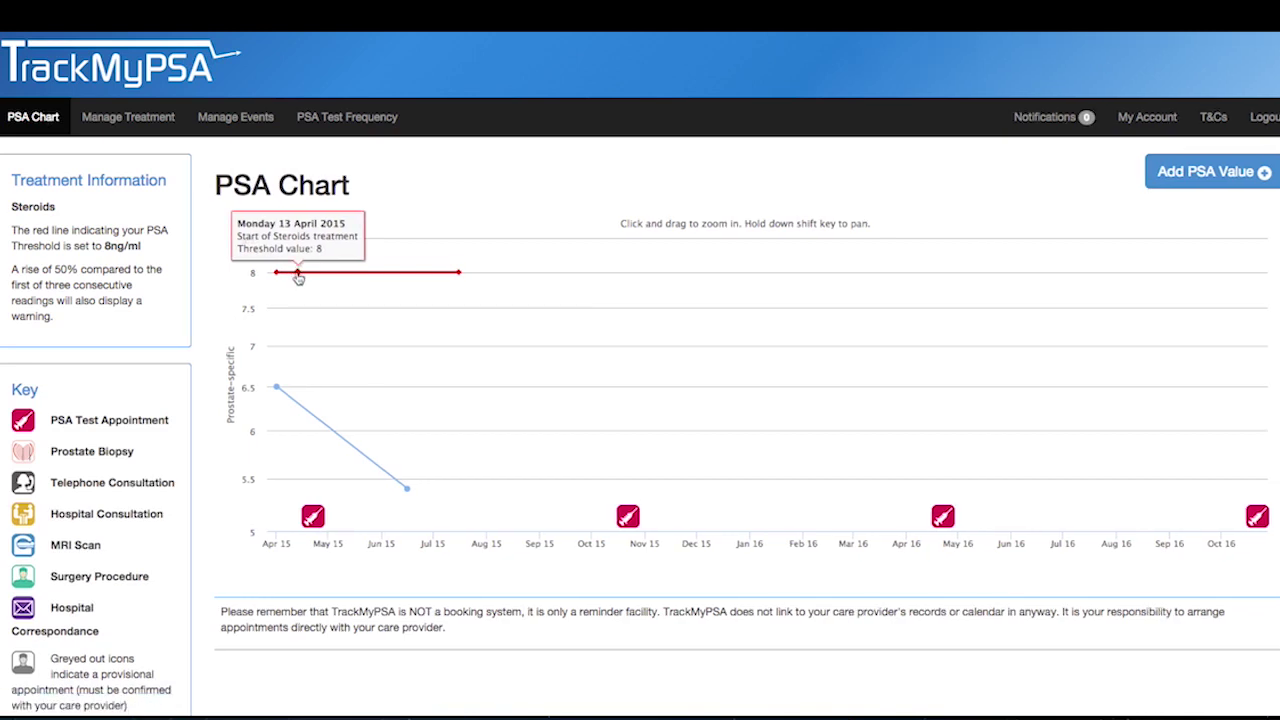
{"action": "left_click", "coordinate": [296, 273]}
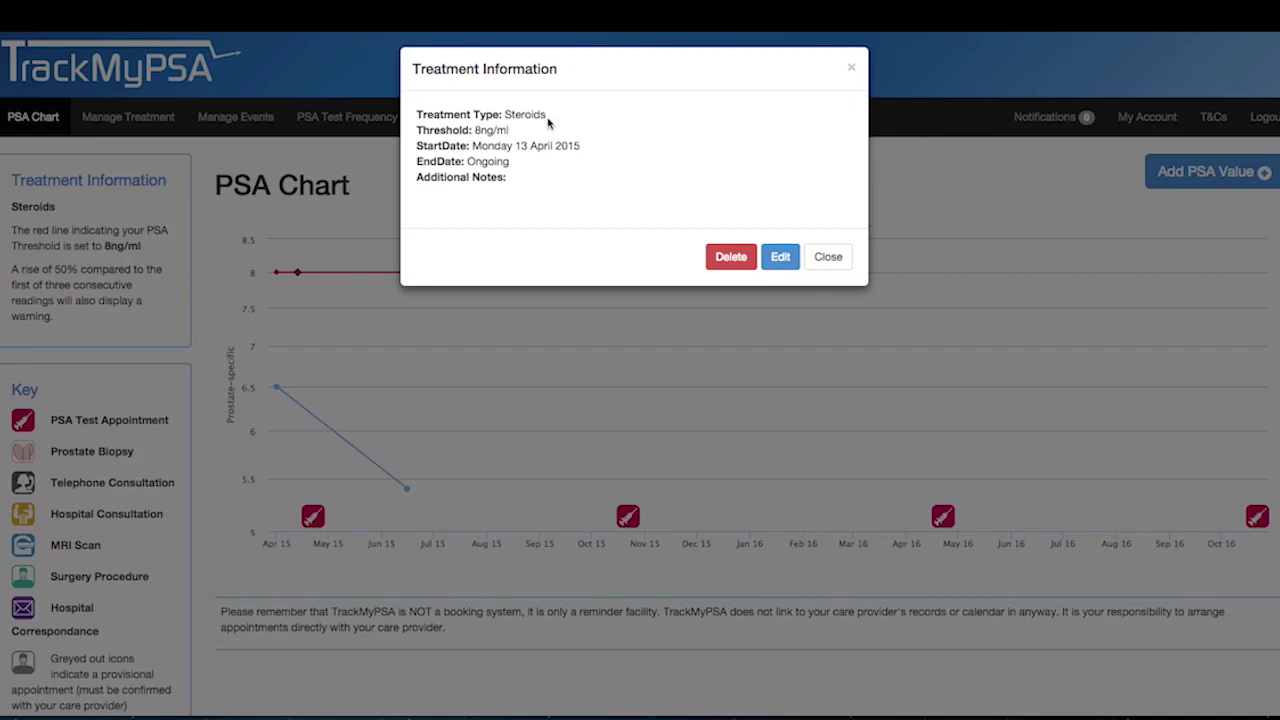
{"action": "left_click", "coordinate": [826, 266]}
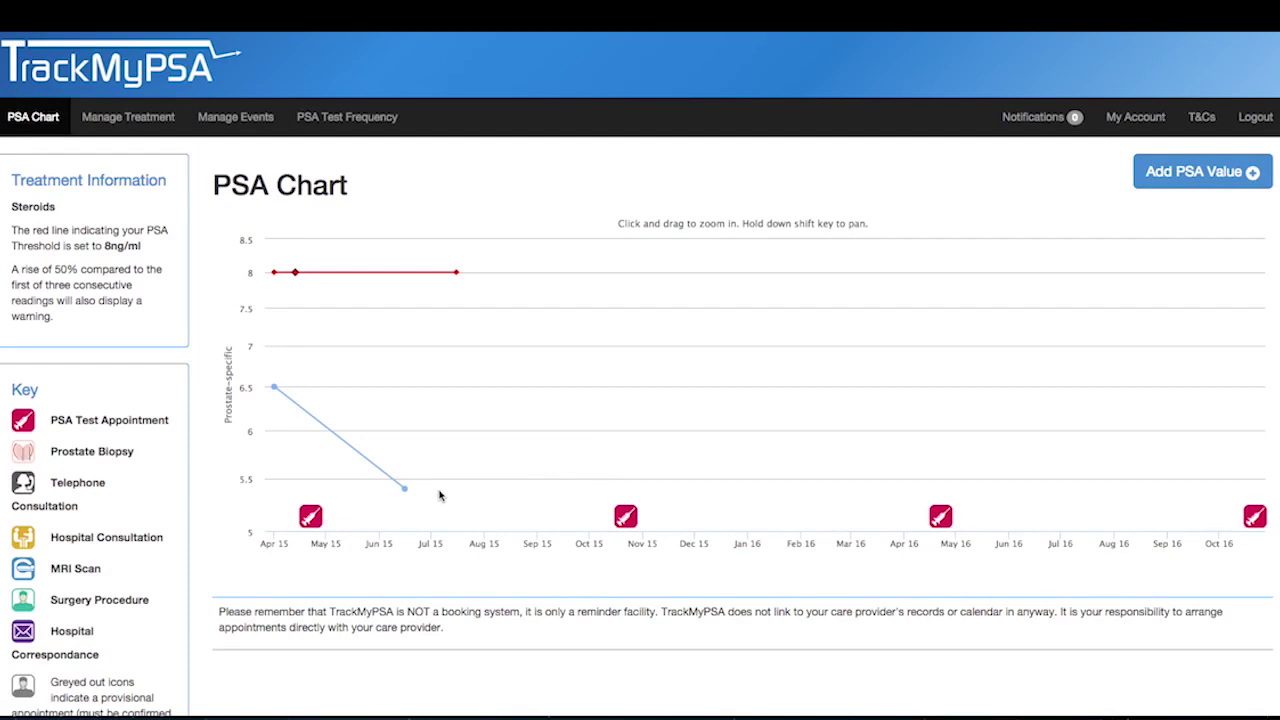
{"action": "mouse_move", "coordinate": [371, 218]}
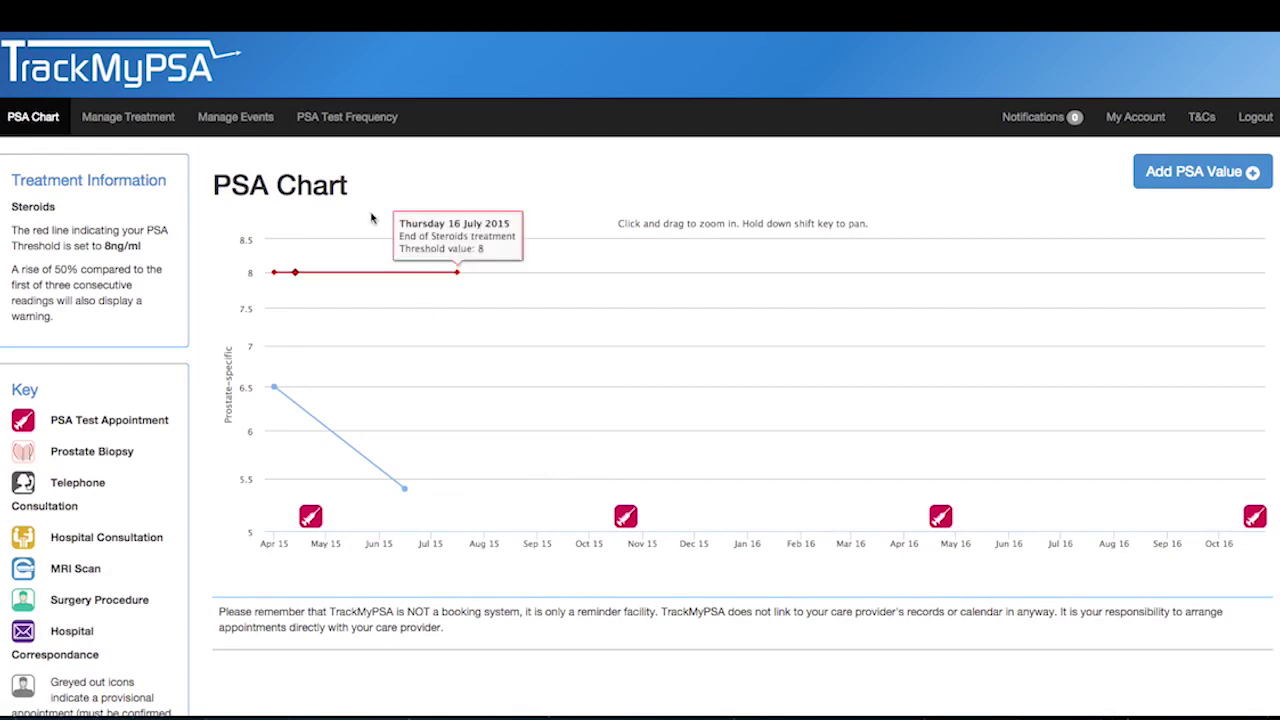
- Reschedule PSA test reminders starting today, repeating every 3 months
{"action": "left_click", "coordinate": [357, 120]}
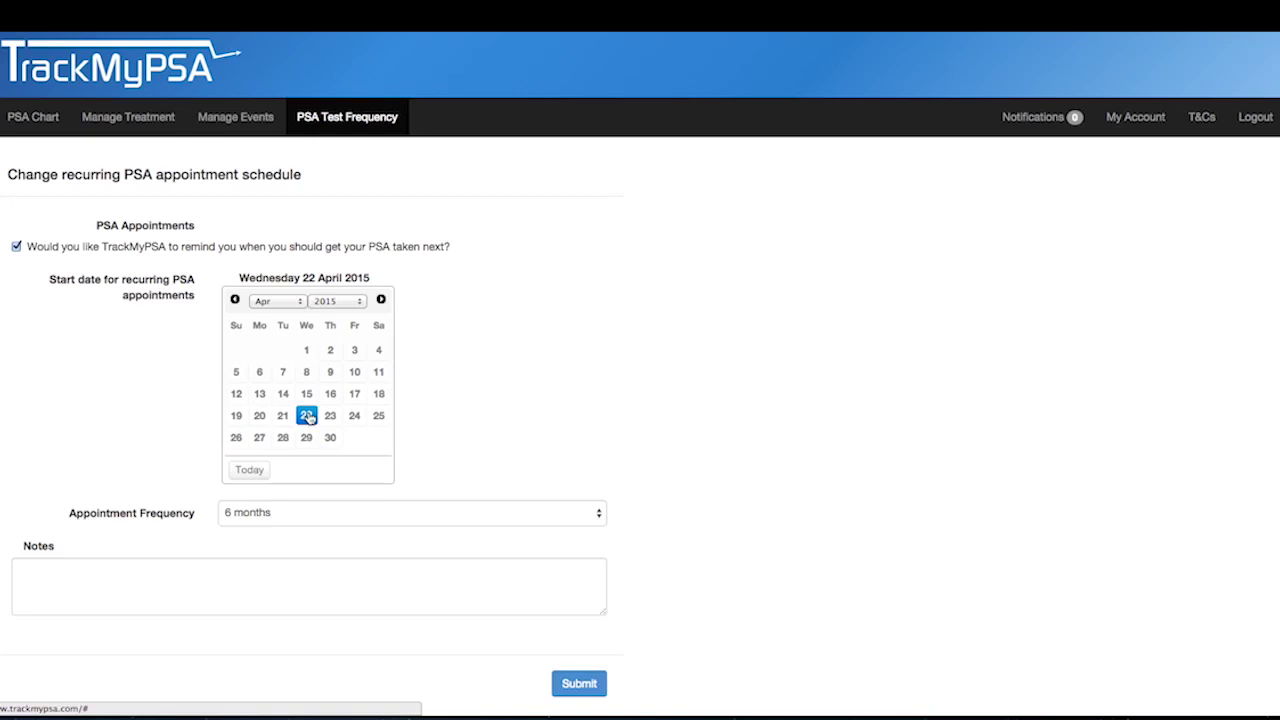
{"action": "left_click", "coordinate": [250, 471]}
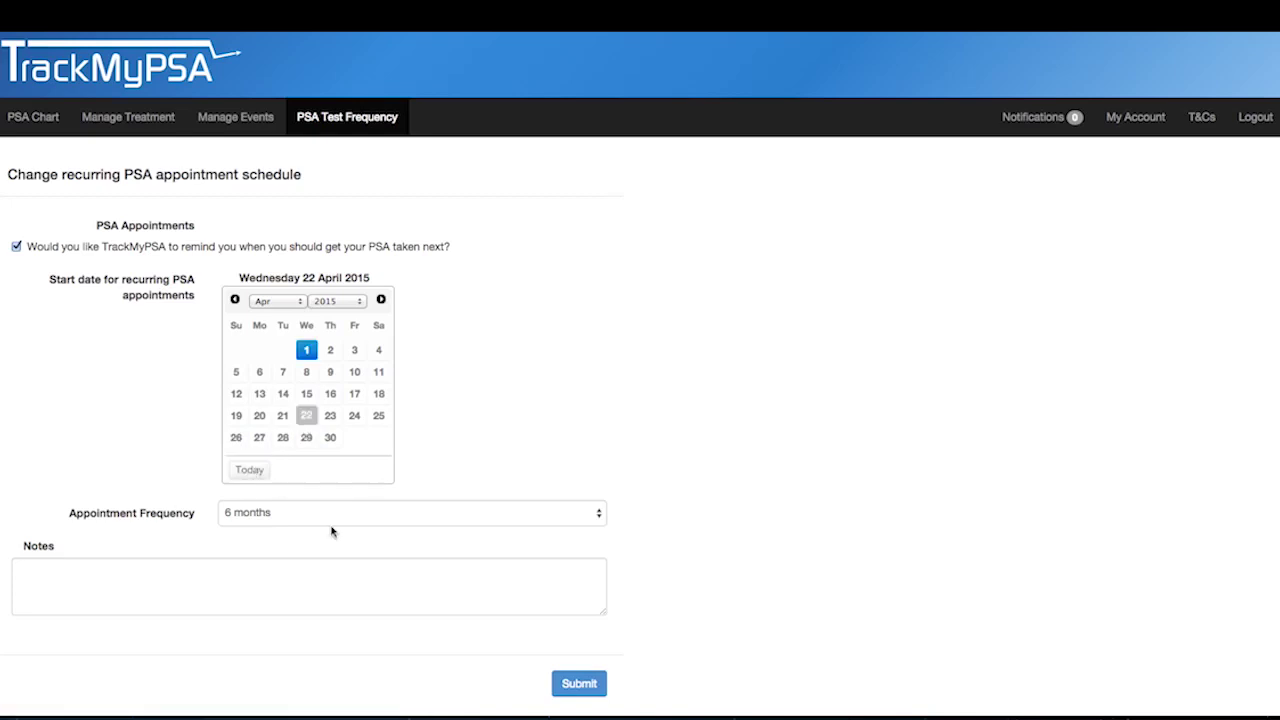
{"action": "left_click", "coordinate": [600, 515]}
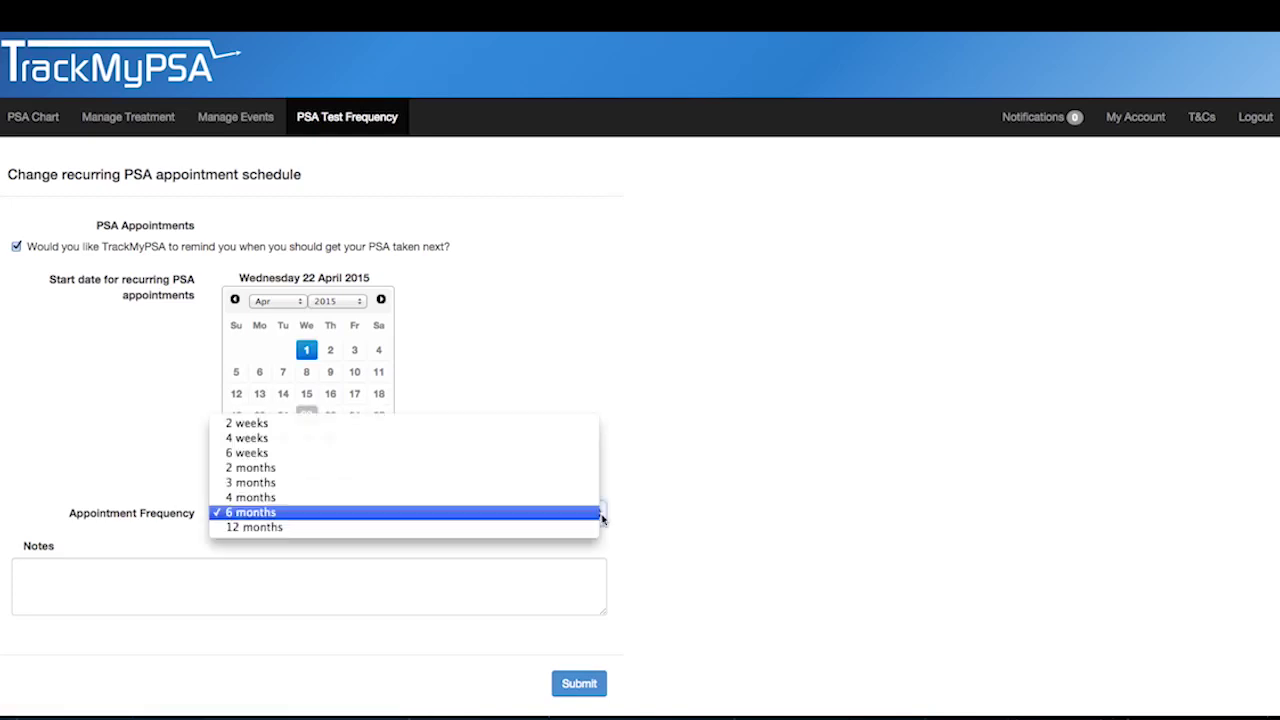
{"action": "key", "text": "Escape"}
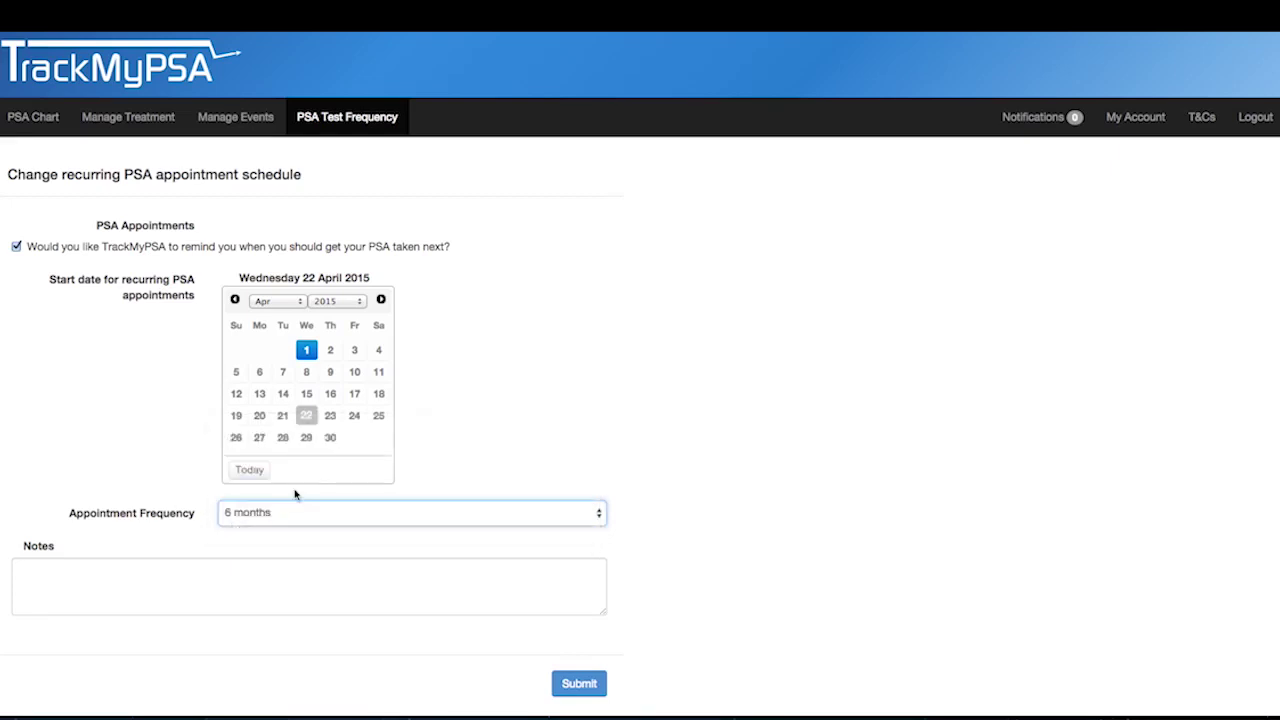
{"action": "left_click", "coordinate": [587, 679]}
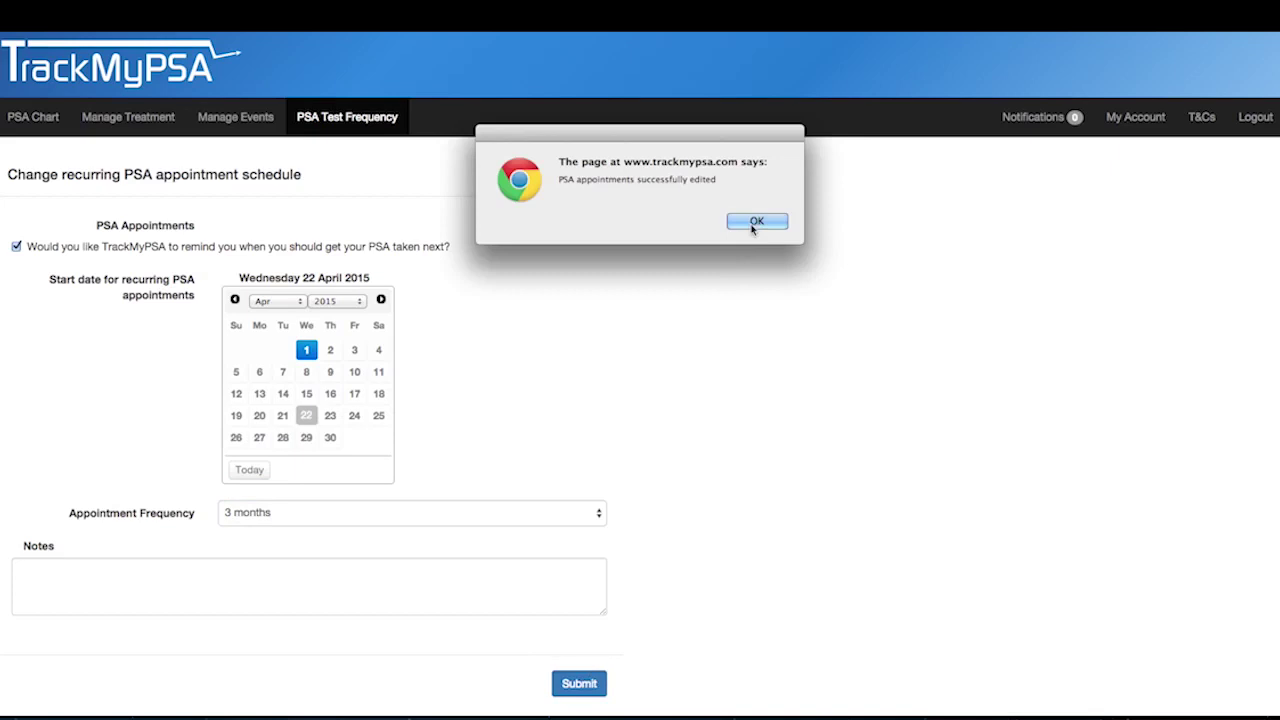
{"action": "left_click", "coordinate": [756, 222]}
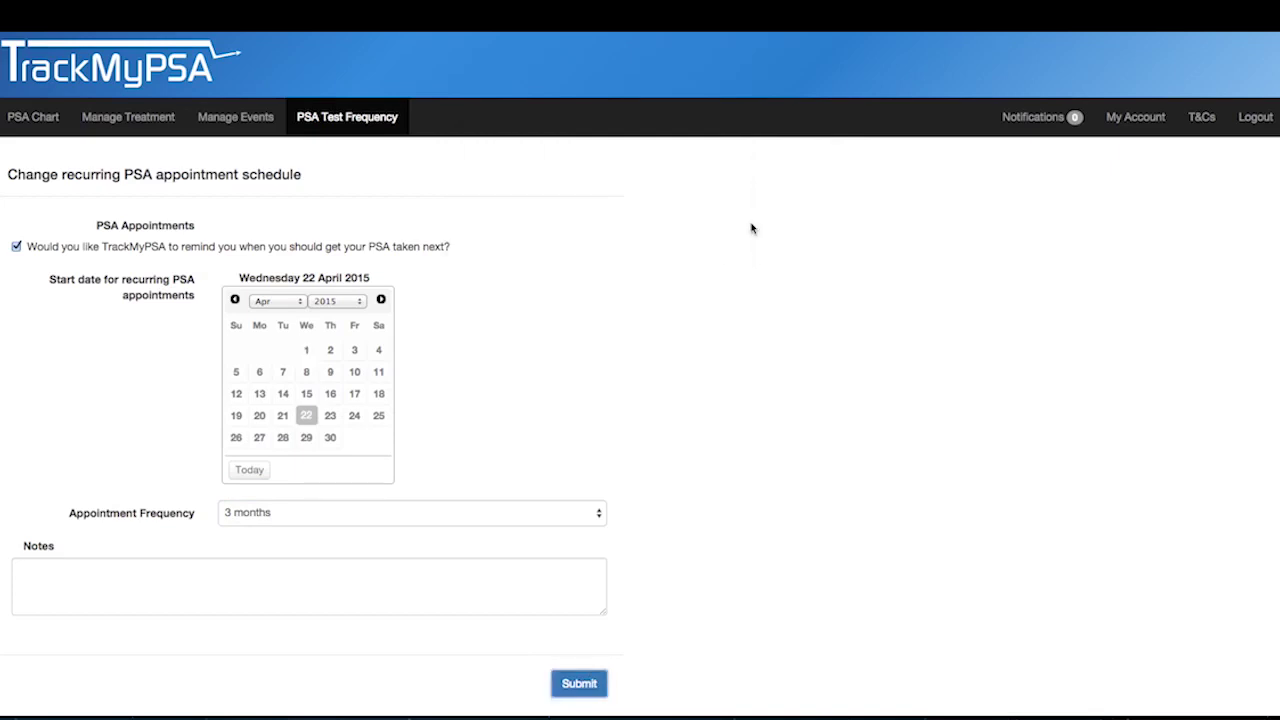
- View the PSA chart with its quarterly test appointment markers
{"action": "left_click", "coordinate": [20, 118]}
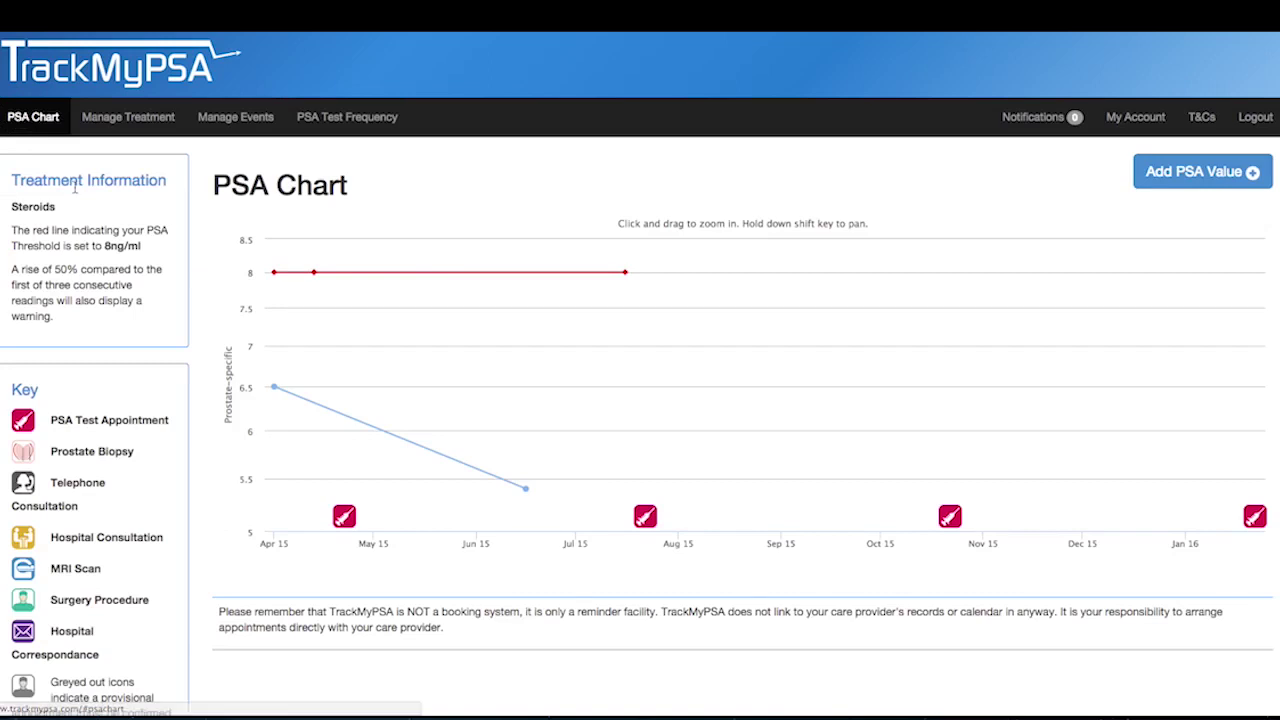
{"action": "mouse_move", "coordinate": [520, 440]}
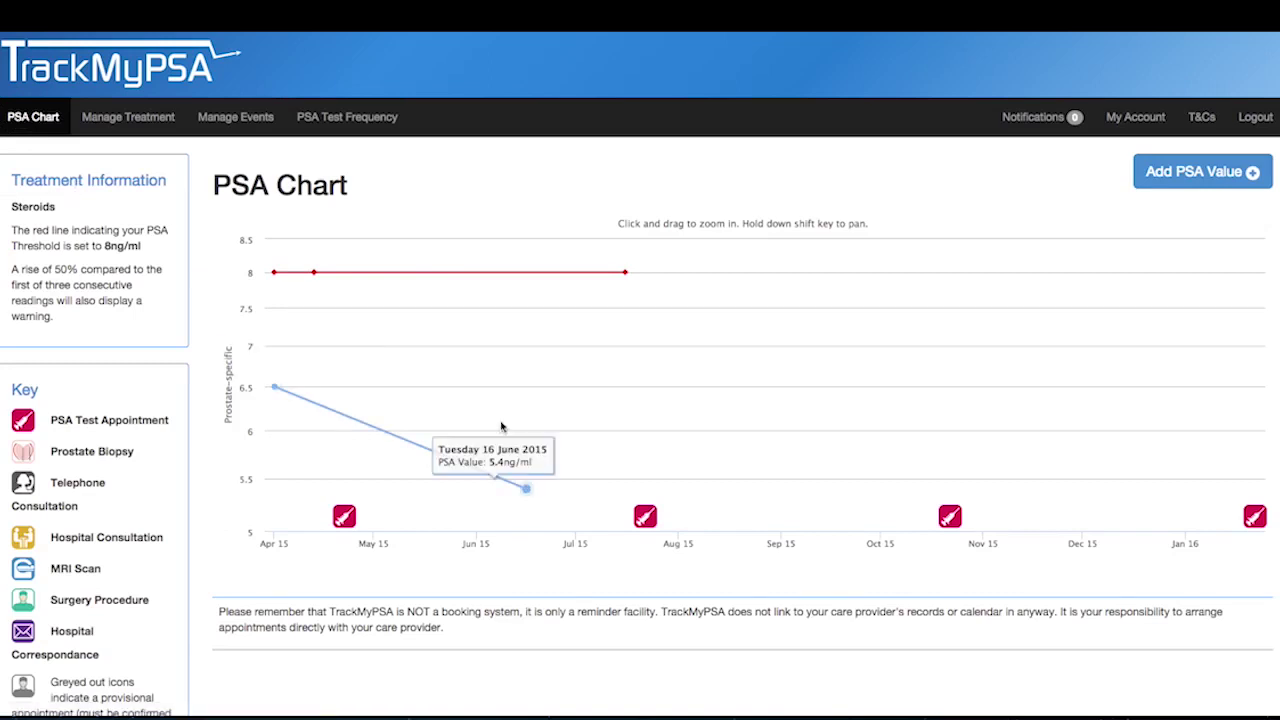
{"action": "scroll", "coordinate": [525, 430], "scroll_direction": "down", "scroll_amount": 1}
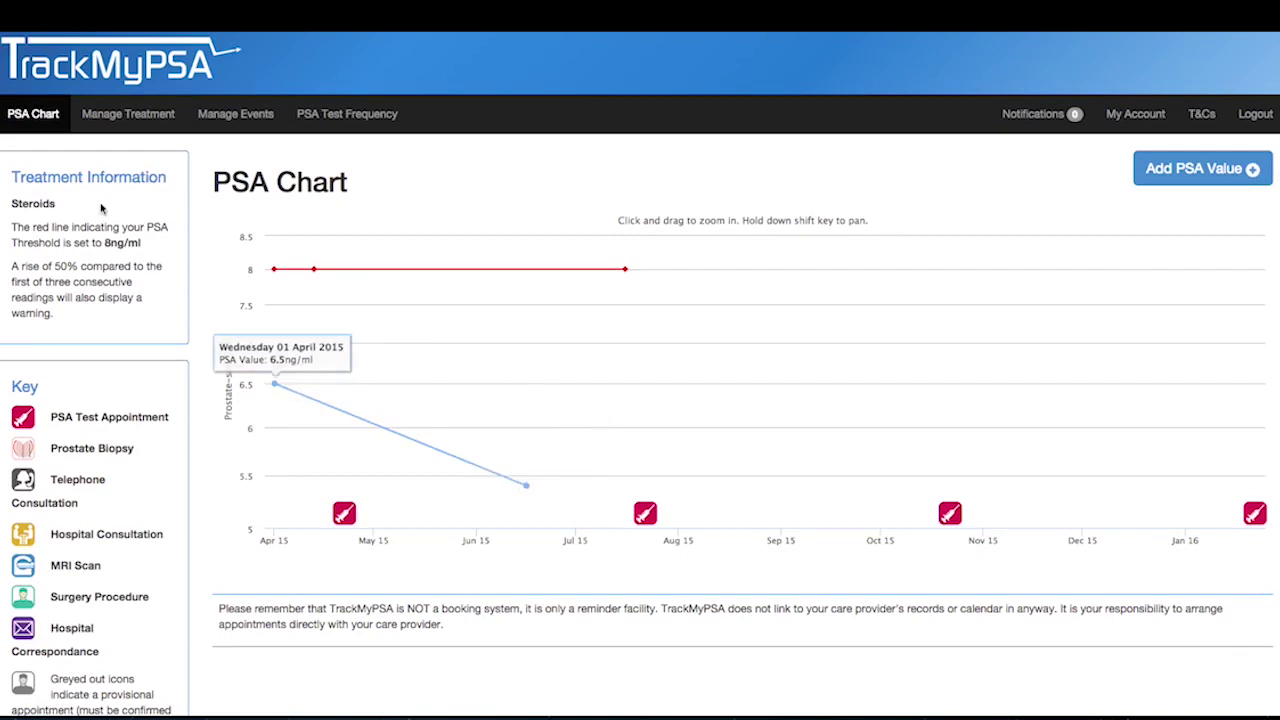
- Add an MRI Scan event on Monday 4 May 2015 with email reminders turned on
{"action": "left_click", "coordinate": [237, 116]}
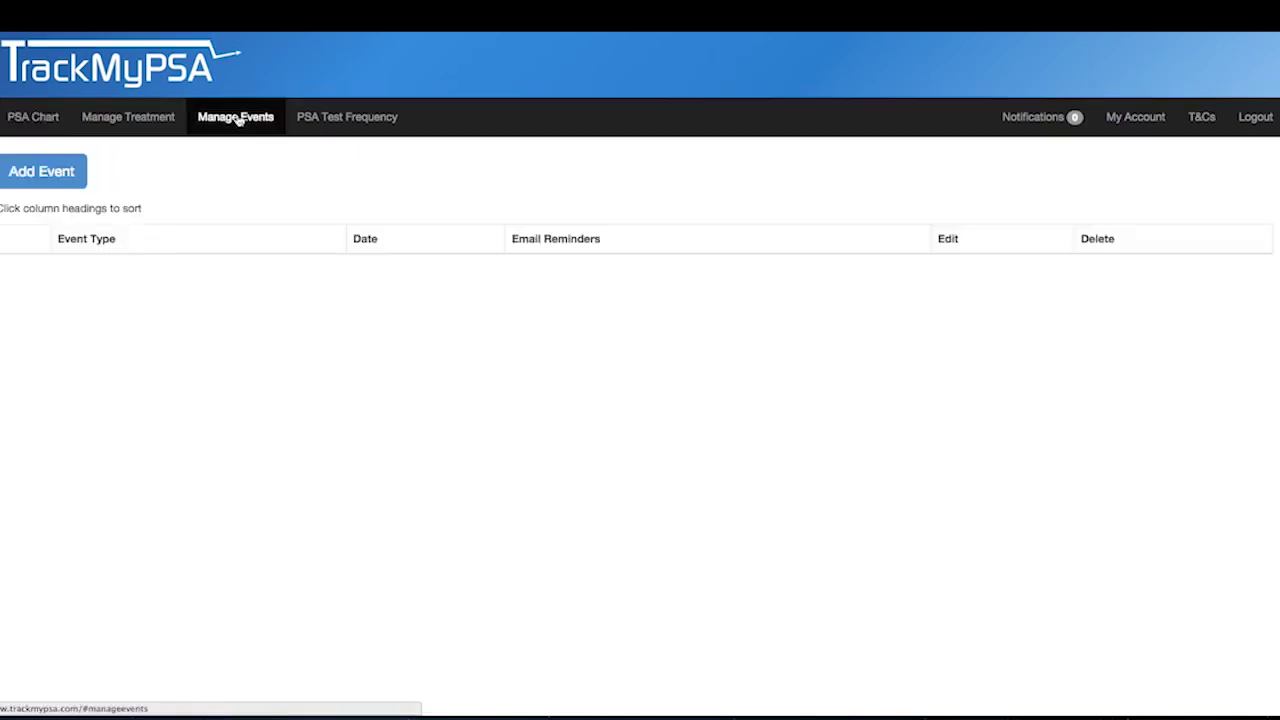
{"action": "left_click", "coordinate": [36, 173]}
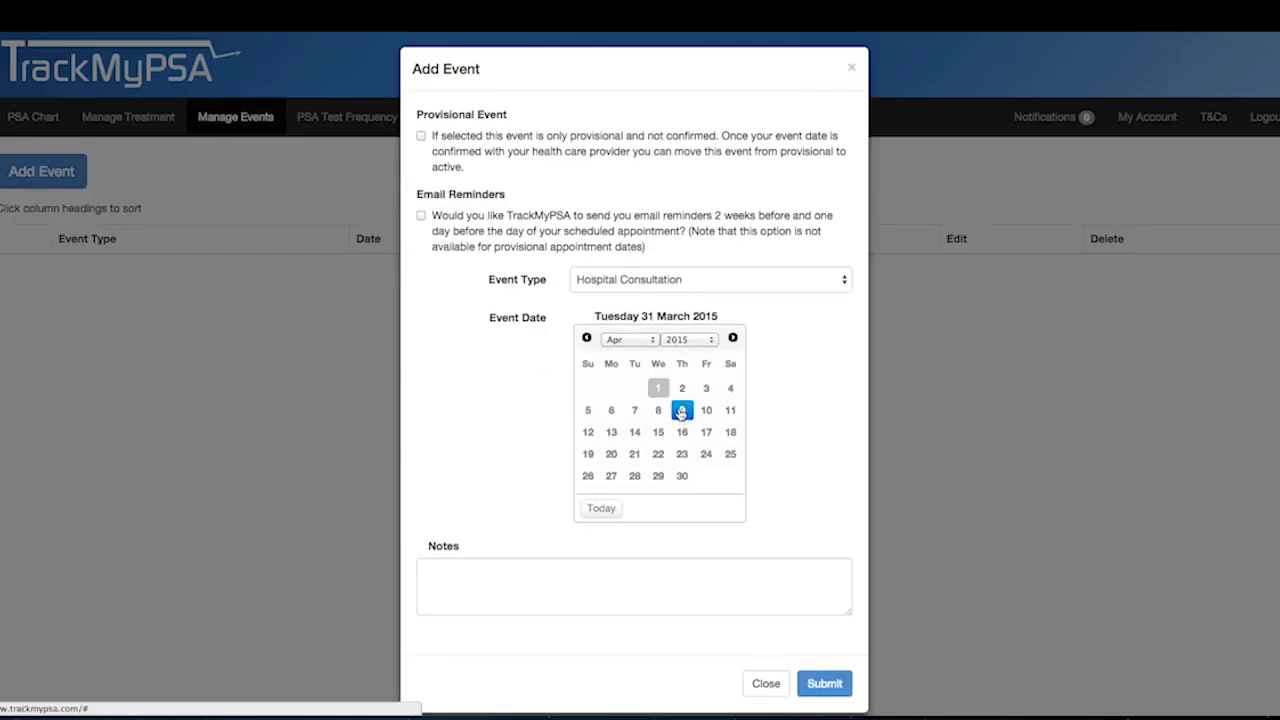
{"action": "left_click", "coordinate": [640, 340]}
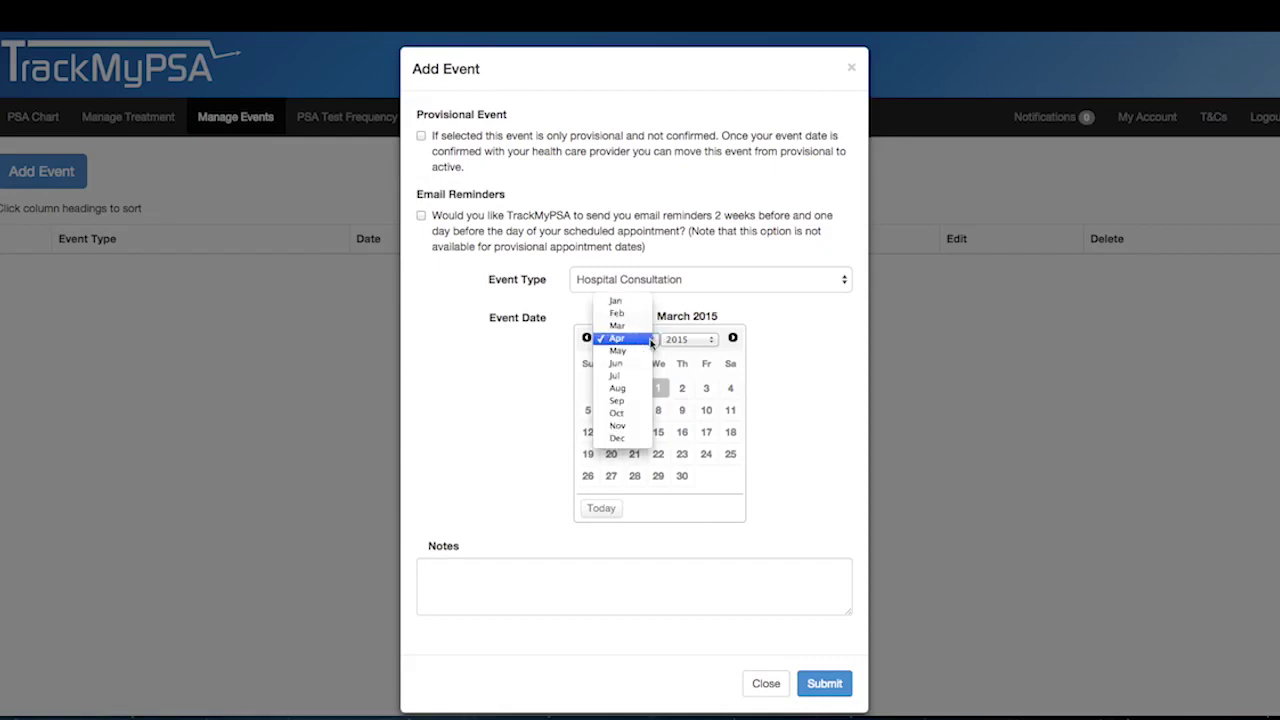
{"action": "left_click", "coordinate": [620, 351]}
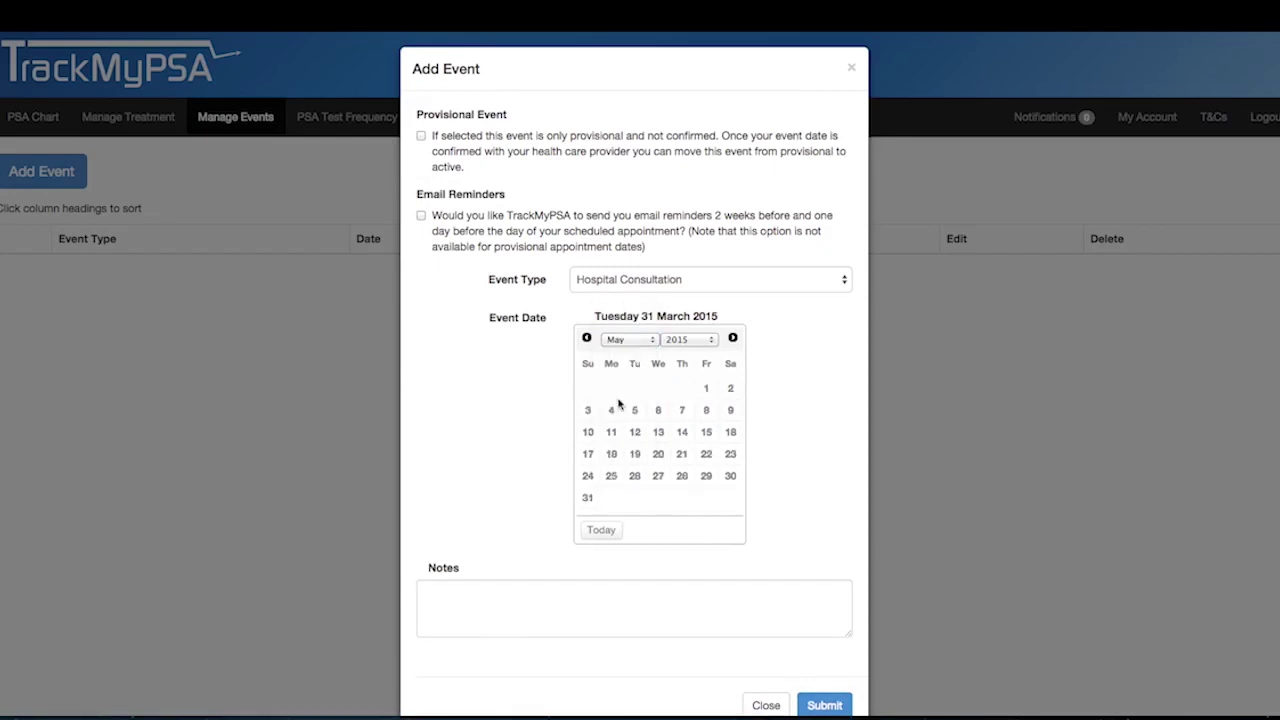
{"action": "left_click", "coordinate": [612, 411]}
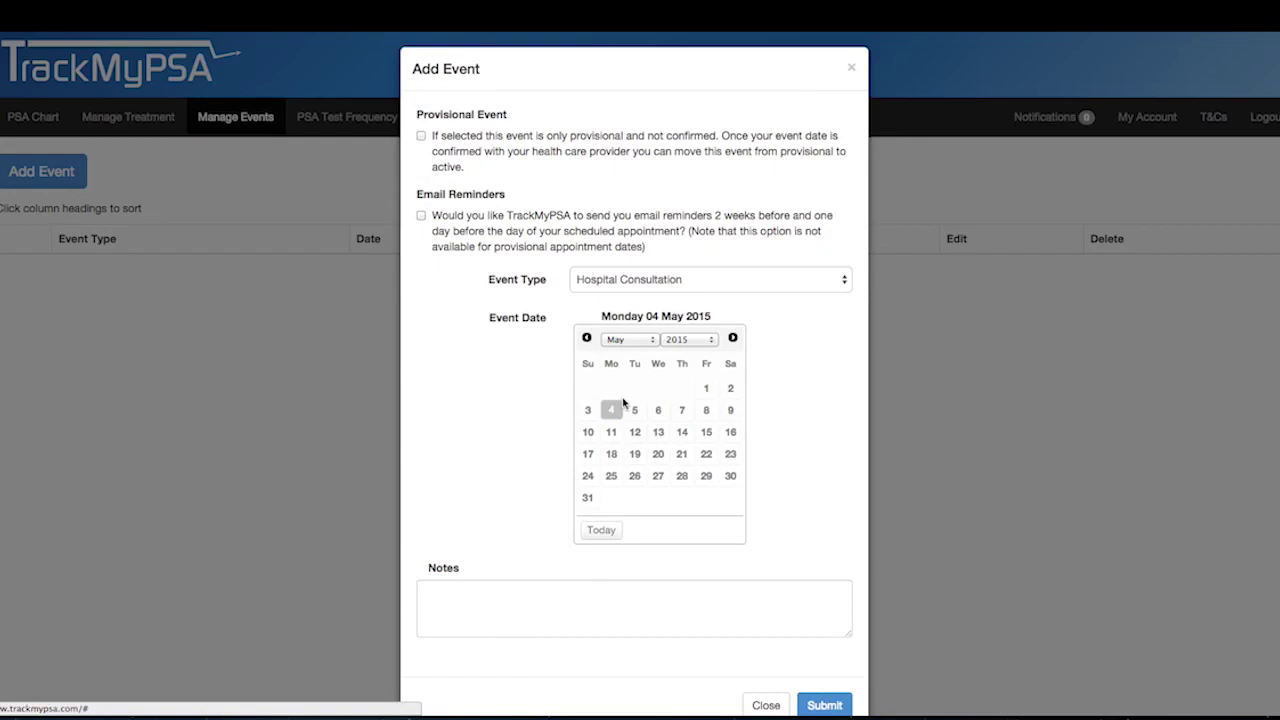
{"action": "left_click", "coordinate": [841, 289]}
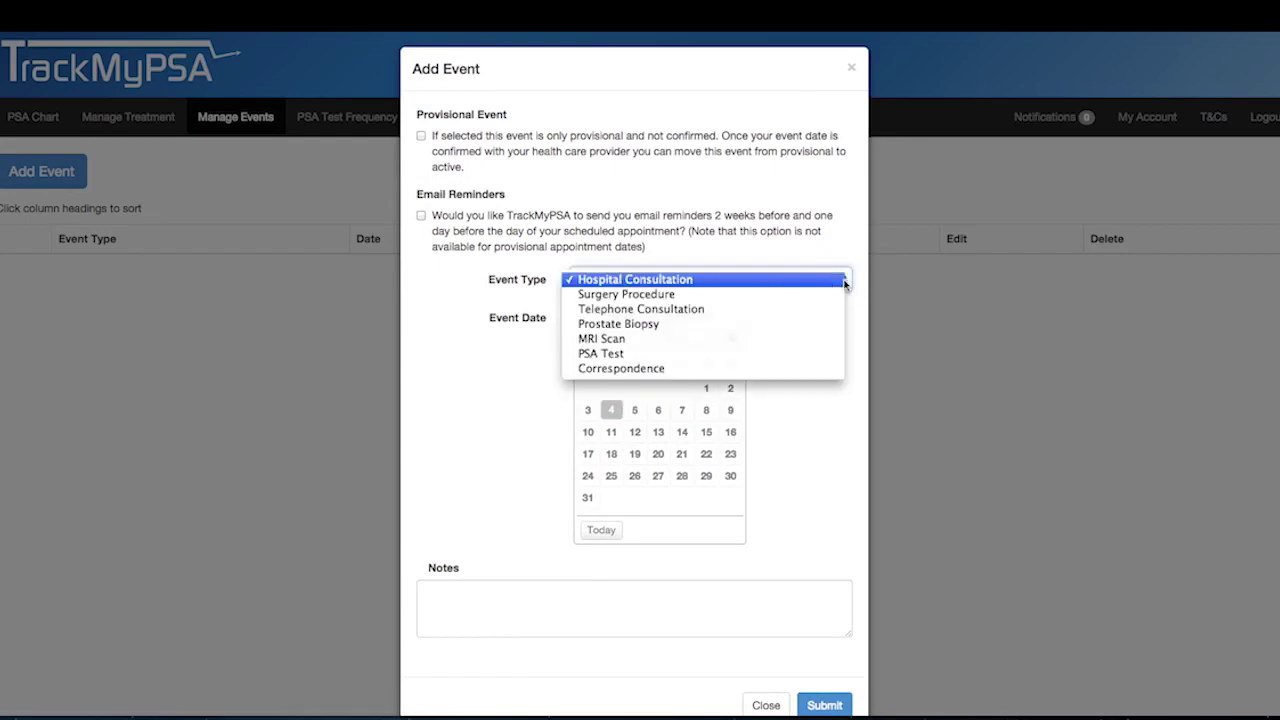
{"action": "left_click", "coordinate": [626, 339]}
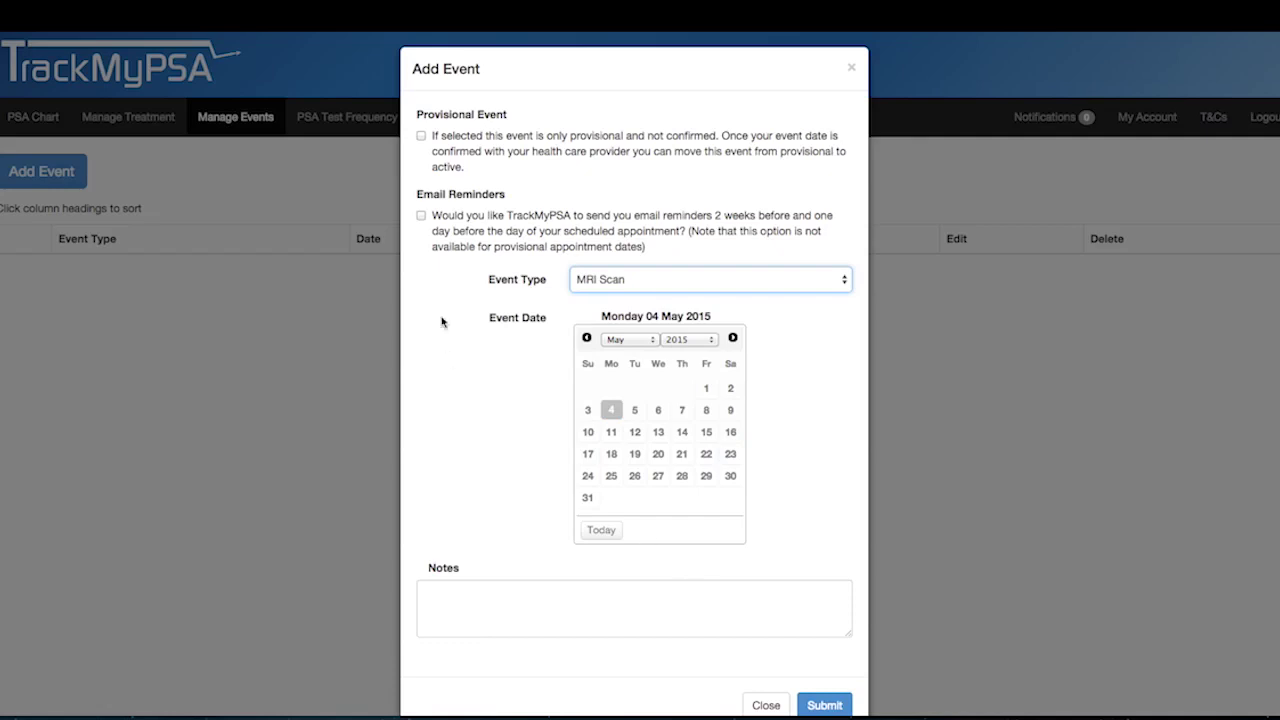
{"action": "left_click", "coordinate": [421, 217]}
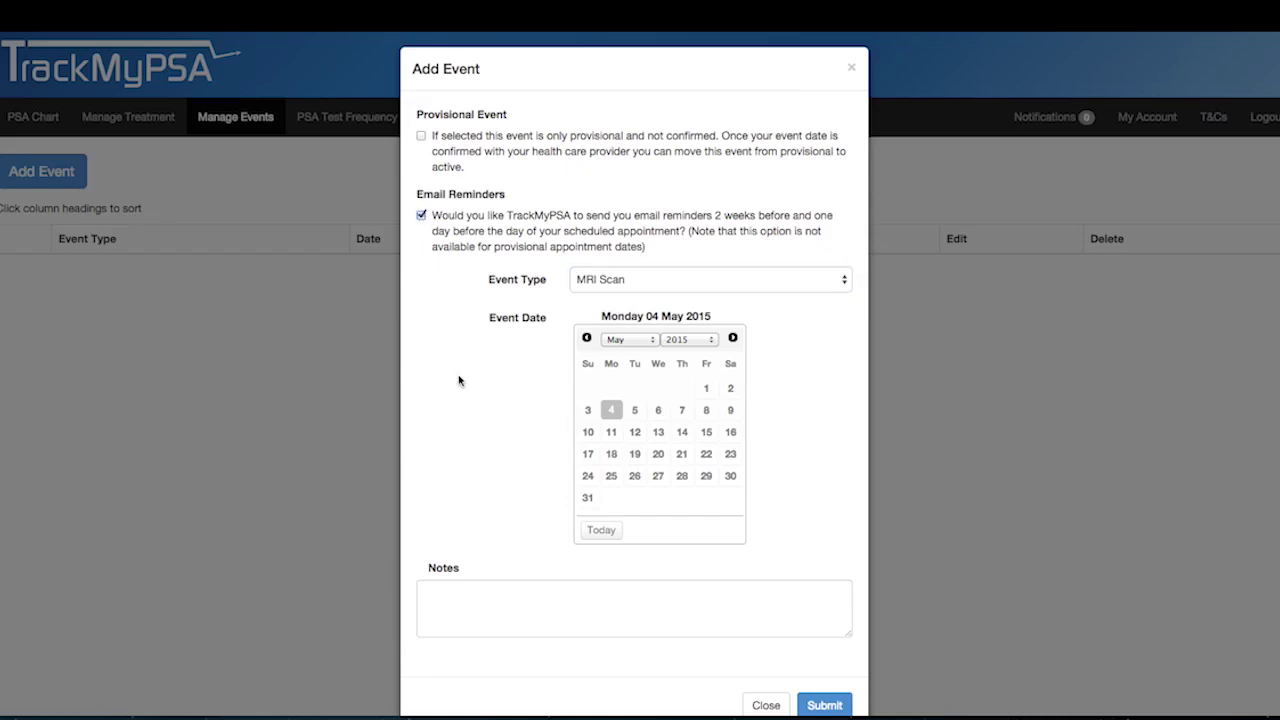
{"action": "left_click", "coordinate": [826, 706]}
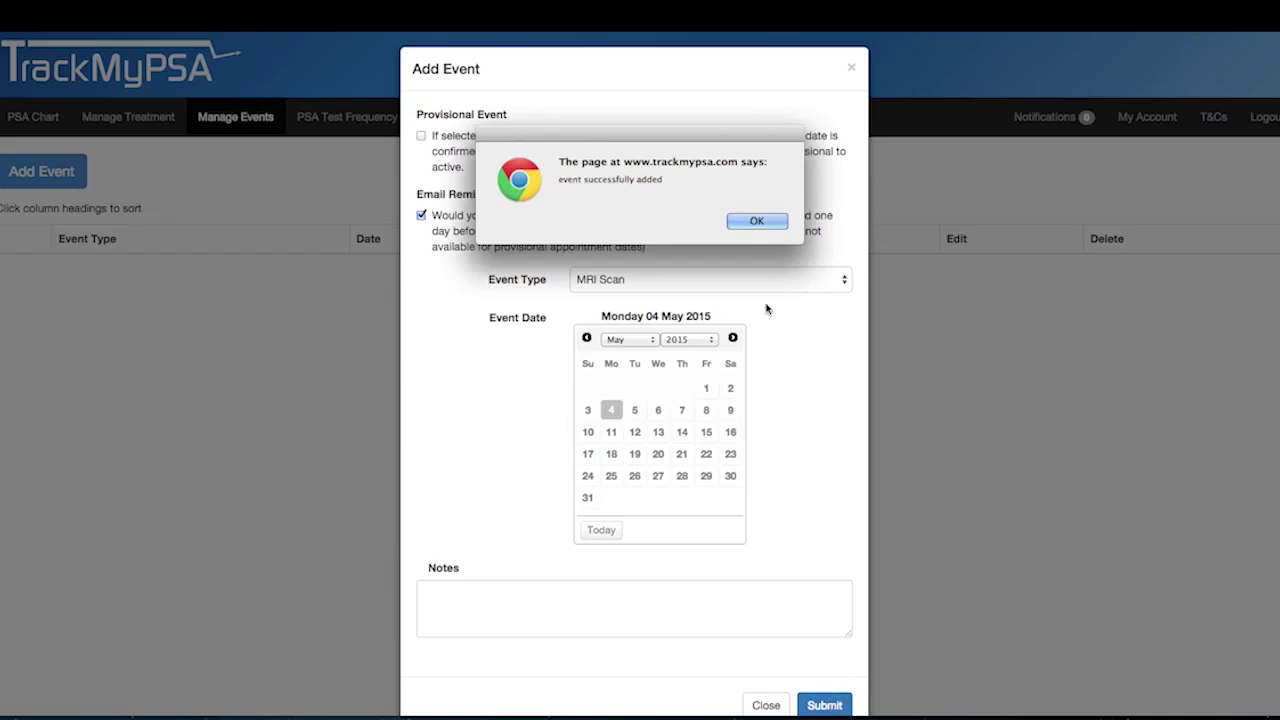
{"action": "left_click", "coordinate": [746, 219]}
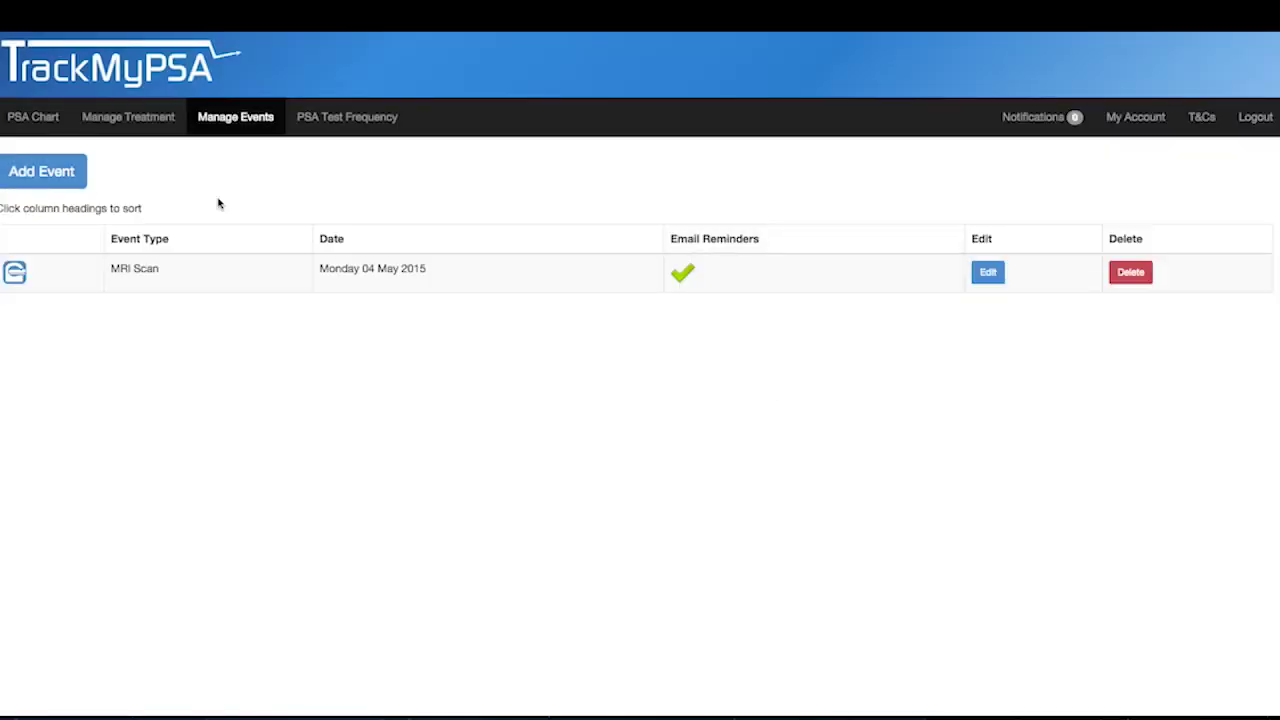
- Return to the PSA chart and check the MRI Scan icon's date beside the May 2015 test
{"action": "left_click", "coordinate": [31, 125]}
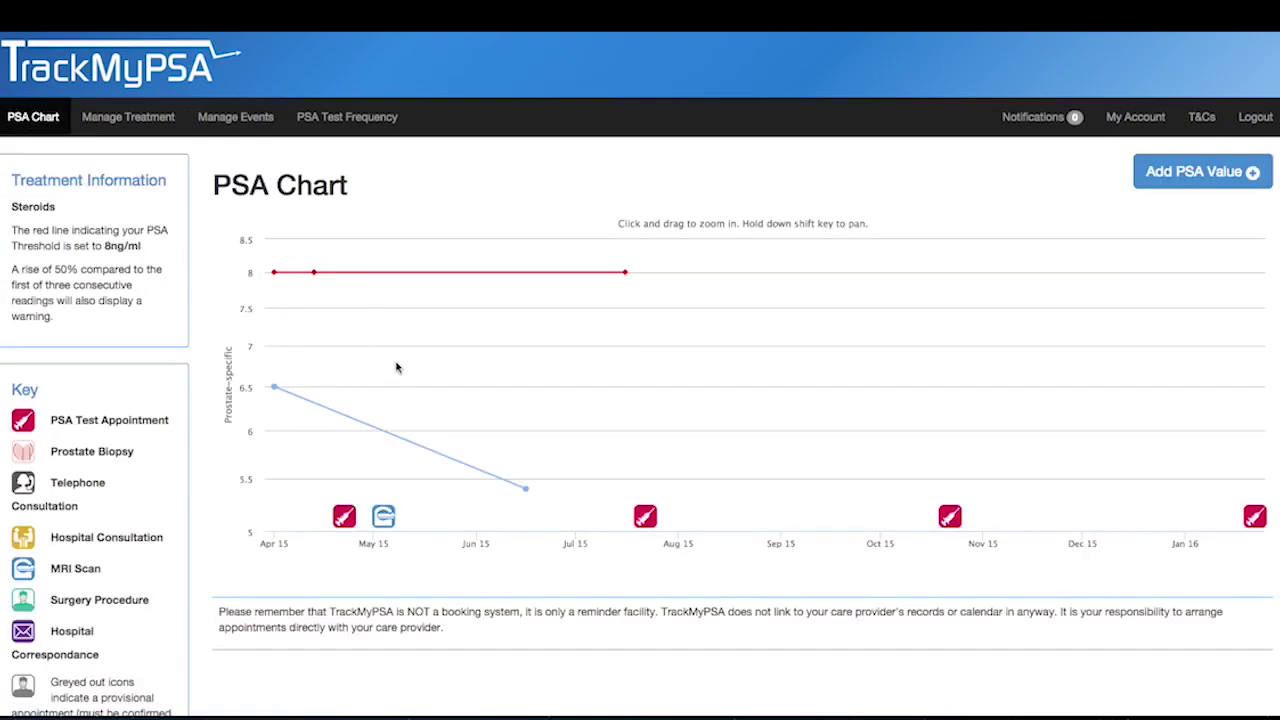
{"action": "mouse_move", "coordinate": [389, 522]}
- Go to My Account to view the prostatectomy details and read-only sharing code
{"action": "left_click", "coordinate": [1133, 118]}
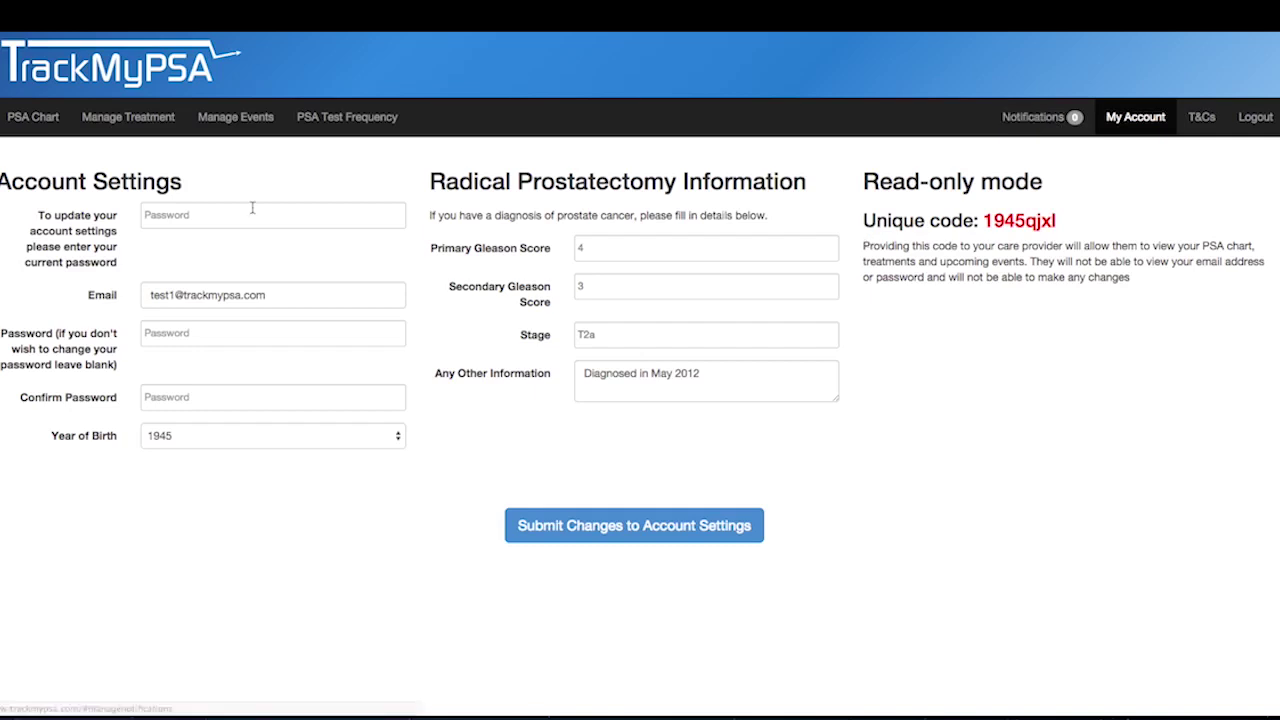
- Return to the PSA chart and check the Steroids 8 ng/ml threshold runs 13 April–16 July 2015
{"action": "left_click", "coordinate": [15, 119]}
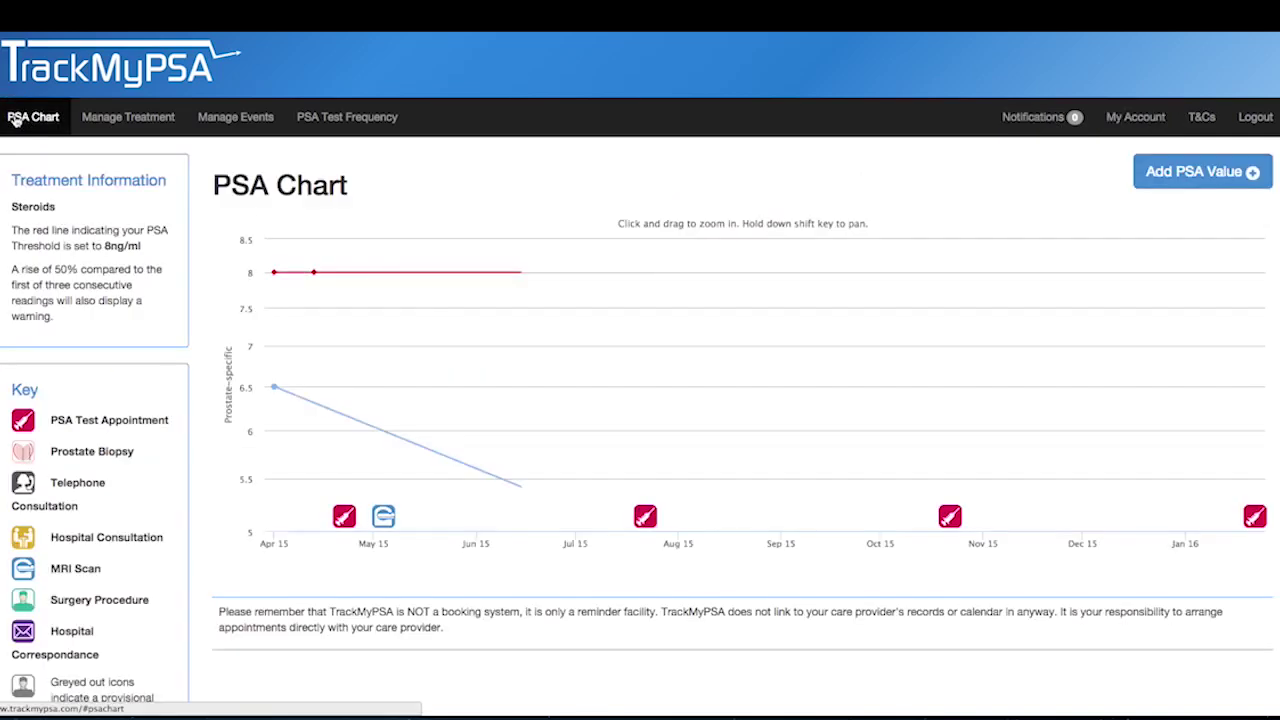
{"action": "mouse_move", "coordinate": [309, 280]}
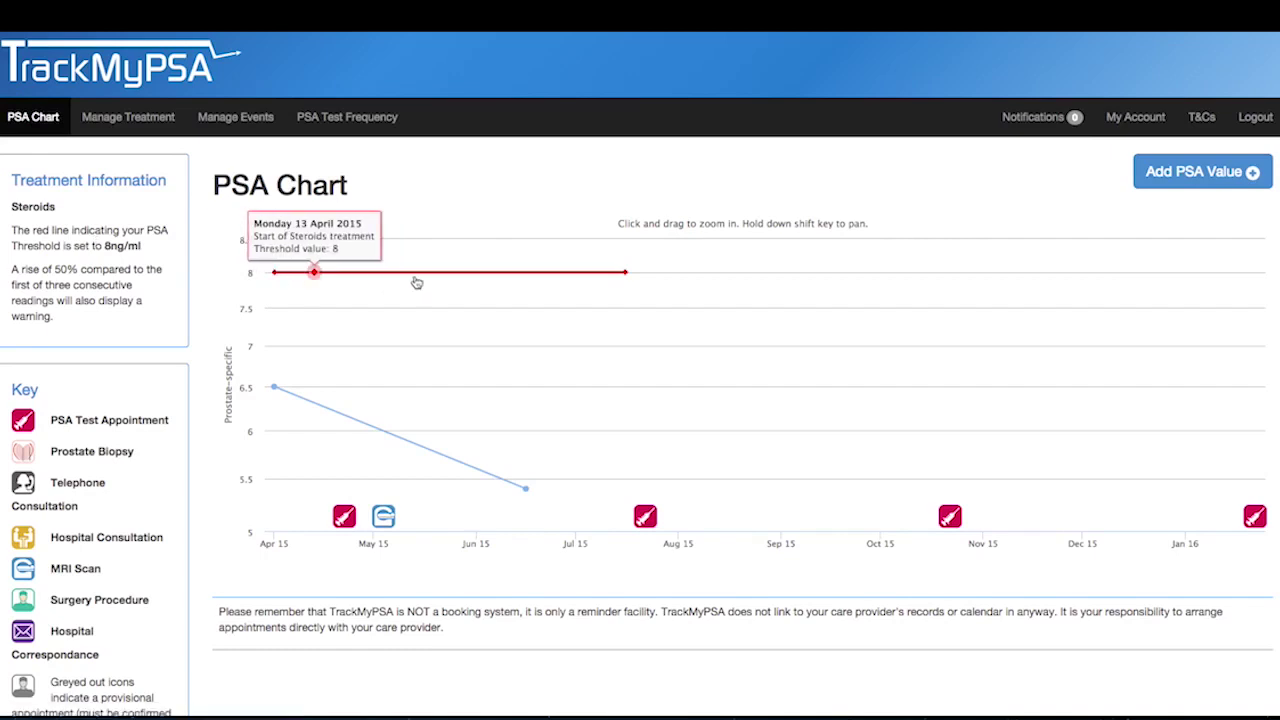
{"action": "mouse_move", "coordinate": [486, 283]}
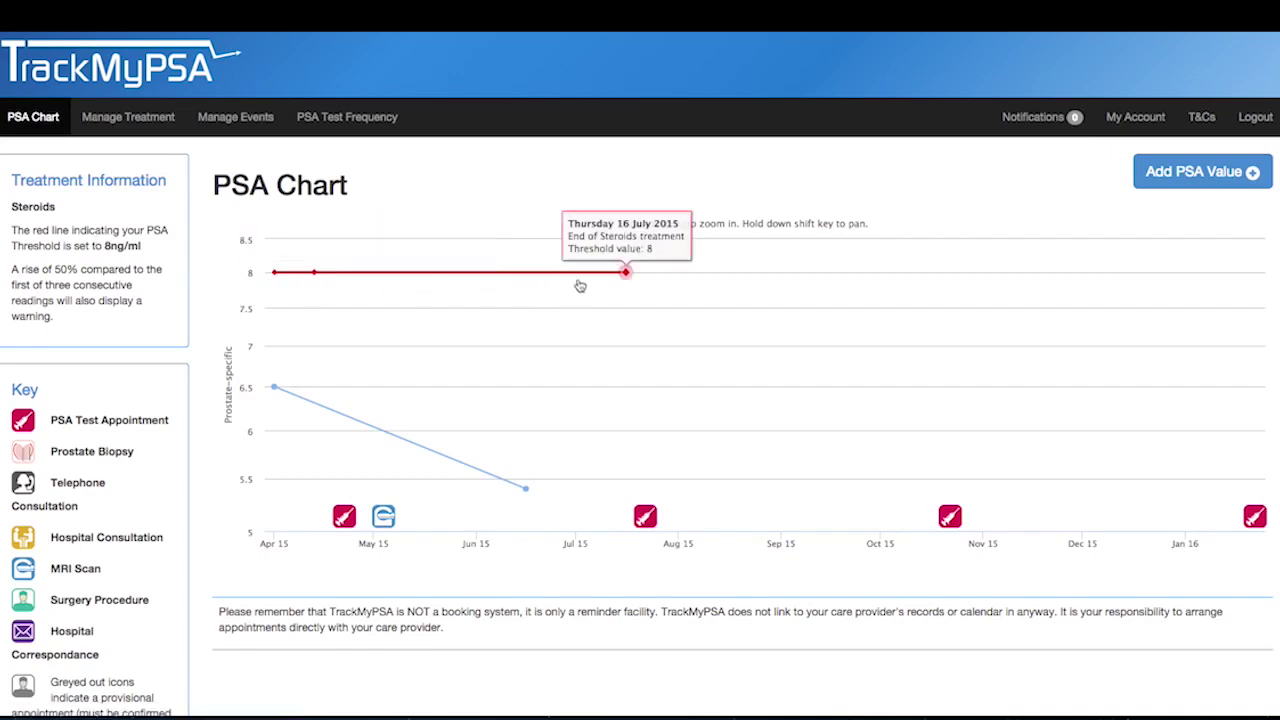